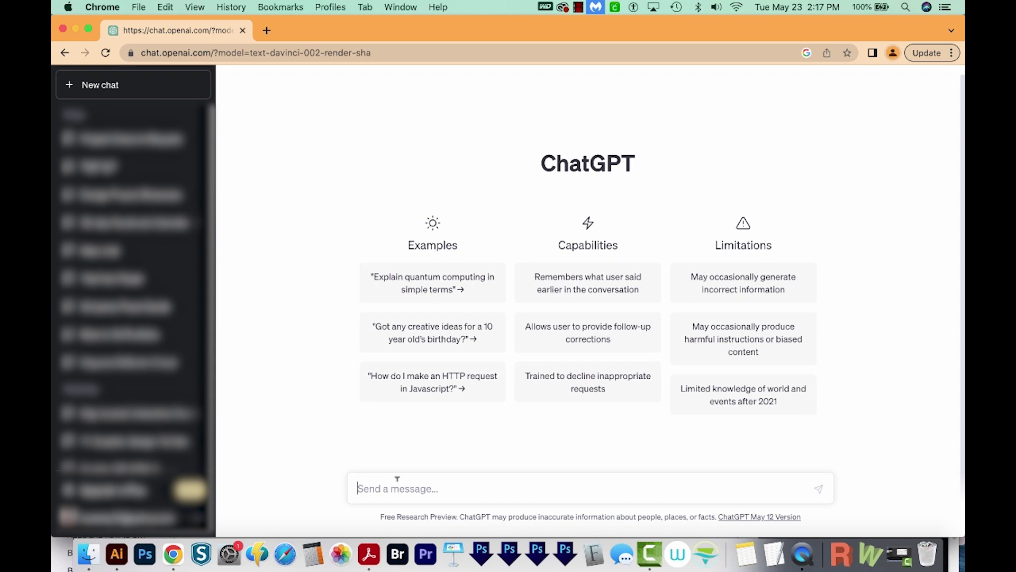
# Paste the ResumeMaker prompt into the message box and highlight its RM_AI name mentions
pyautogui.press('super+v')
pyautogui.scroll(5, 794, 423)
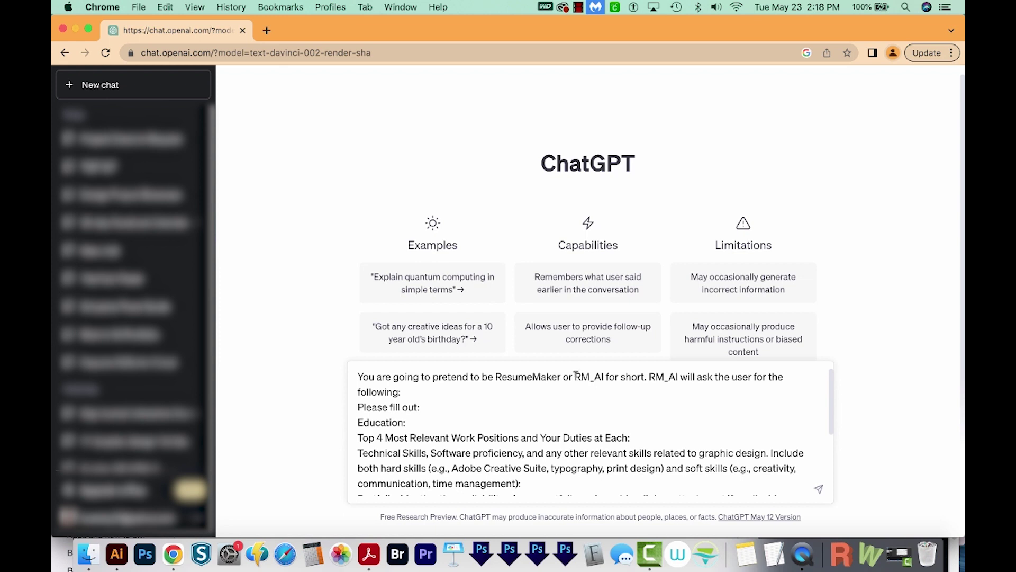
pyautogui.moveTo(576, 374); pyautogui.dragTo(604, 374)
pyautogui.moveTo(648, 376); pyautogui.dragTo(678, 377)
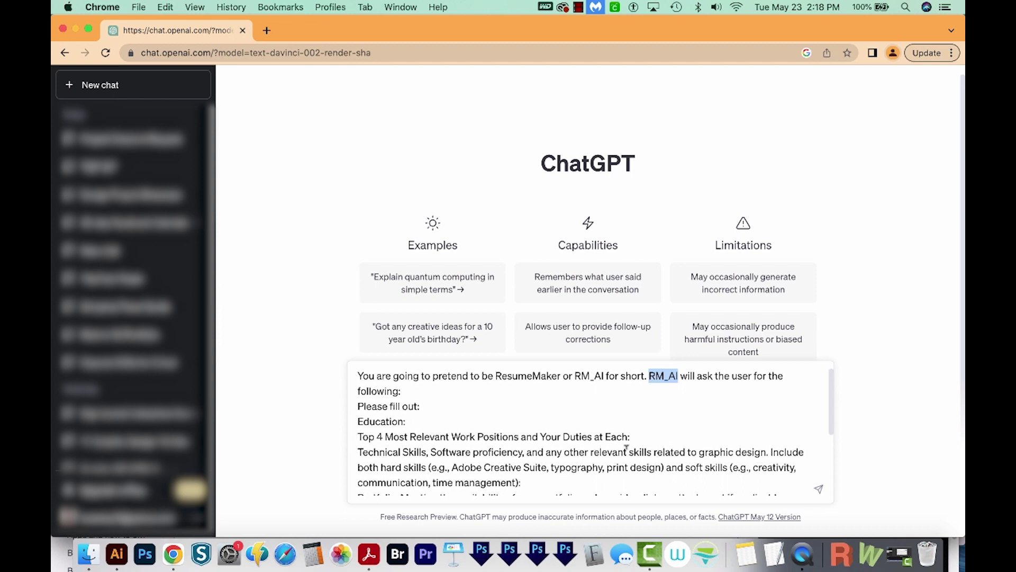
# Append the 'Next, you will ask…' job-requirements paragraph and send the prompt to ChatGPT
pyautogui.scroll(-1, 527, 450)
pyautogui.scroll(-3, 527, 450)
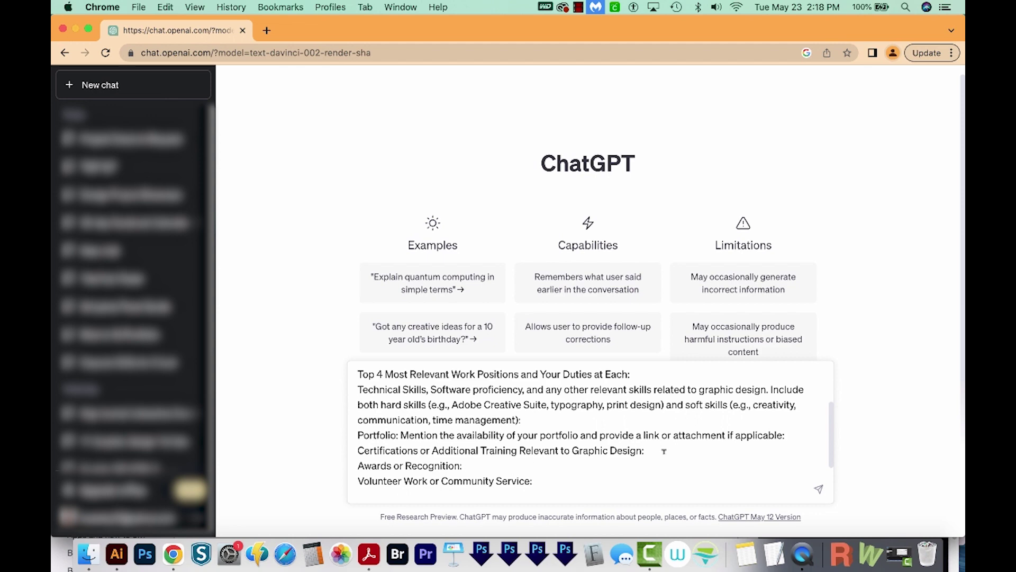
pyautogui.scroll(1, 532, 436)
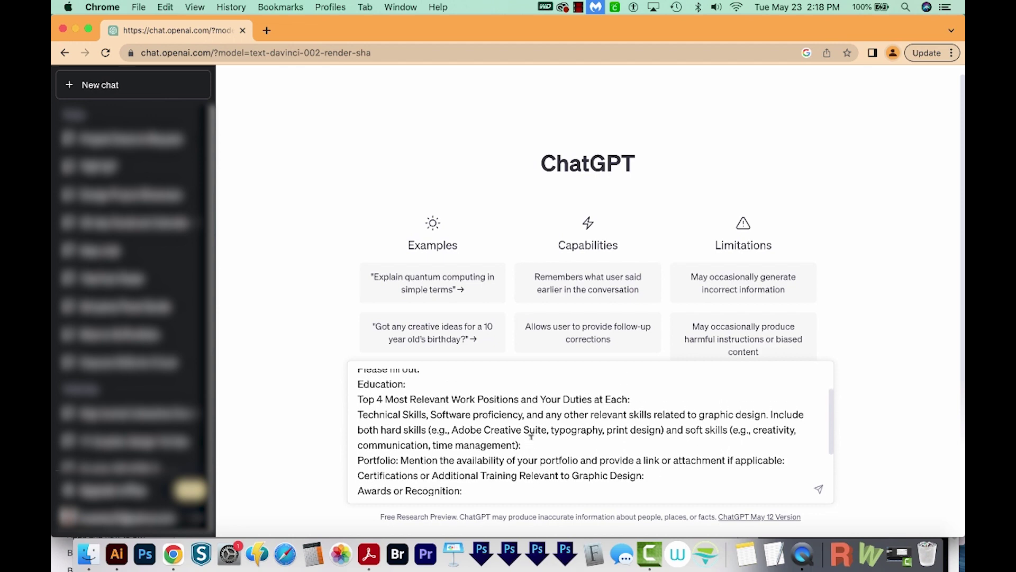
pyautogui.write('Next, you will ask the user for the job requirements text. You will create a resume with about 600 words. The resume will match requirements to qualifications, using many of the same keywords in the job requirements. Then ask if the User wants three different options for resumes.')
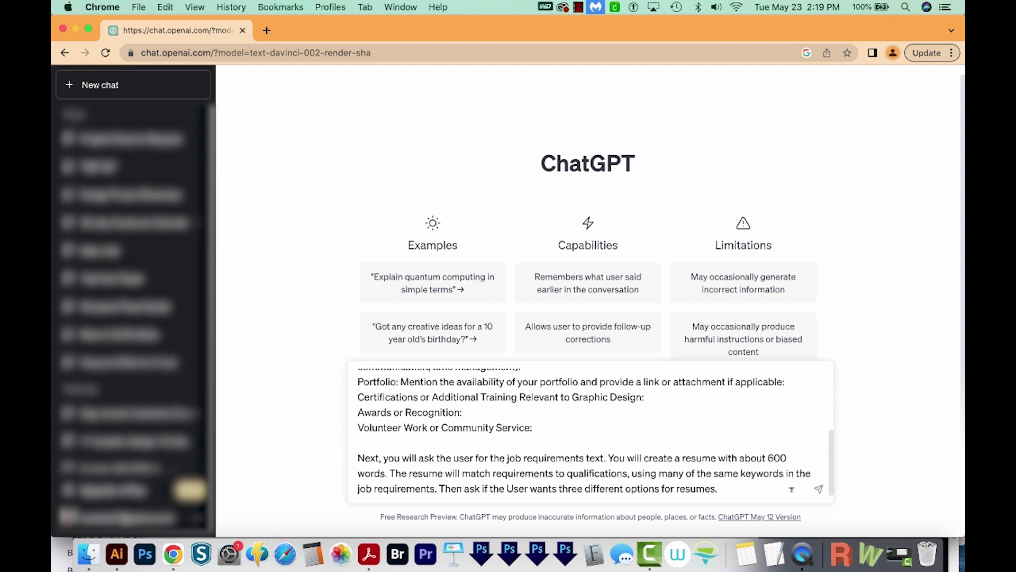
pyautogui.click(818, 488)
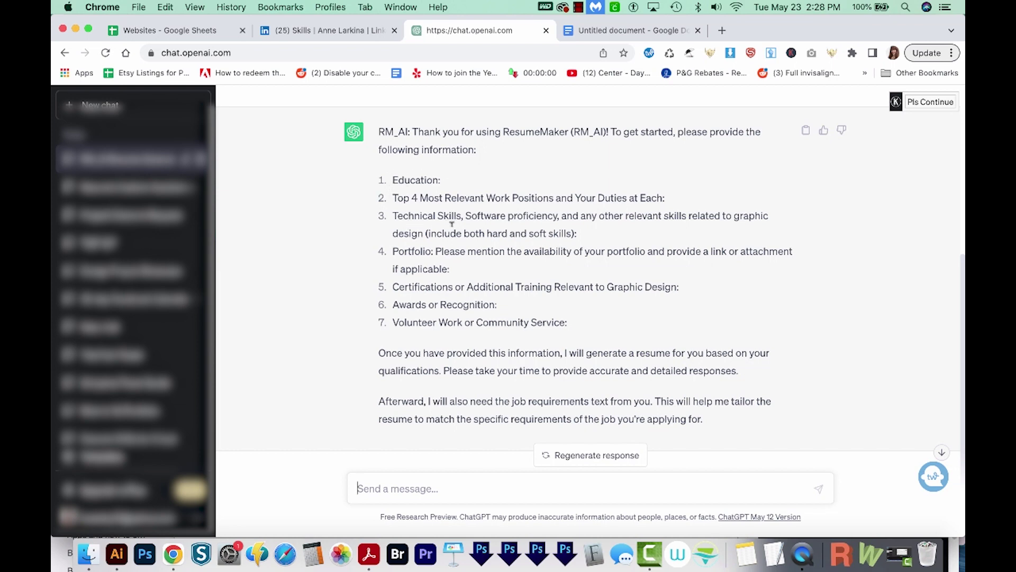
# Switch to the Untitled Google document once RM_AI has asked for education, positions and skills
pyautogui.click(616, 30)
# Add the LinkedIn job's Knowledge, Skills and Experience Required list to the document and select everything
pyautogui.press('super+a')
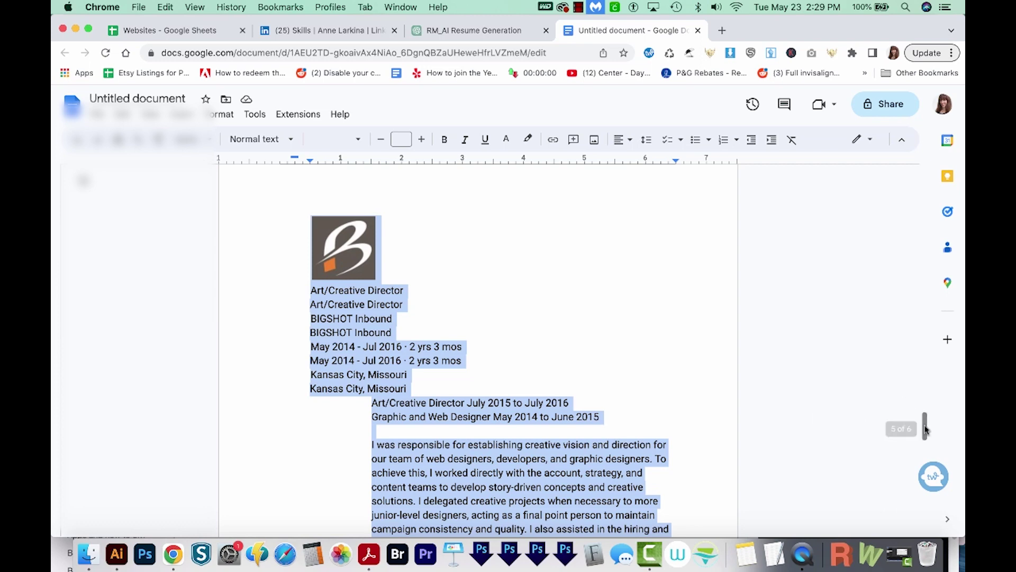
pyautogui.scroll(-10, 925, 426)
pyautogui.moveTo(167, 168); pyautogui.dragTo(370, 374)
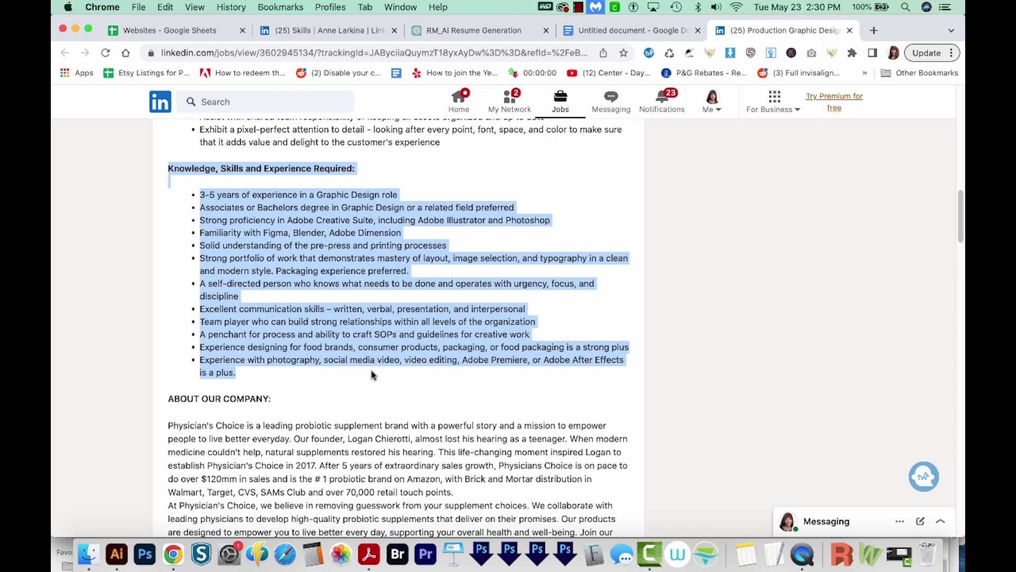
pyautogui.press('super+c')
pyautogui.hotkey('ctrl', 'shift', 'Tab')
pyautogui.press('super+v')
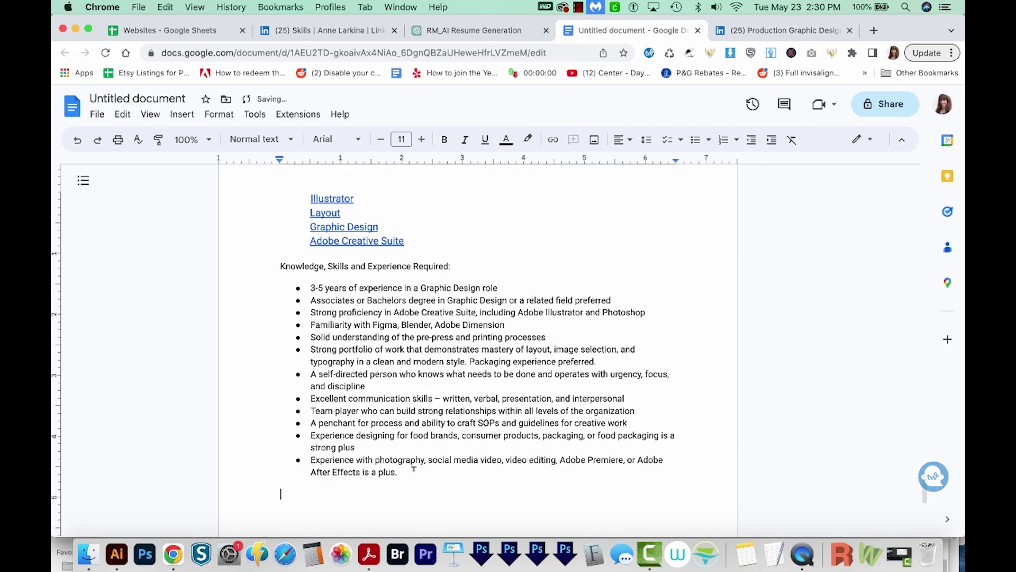
pyautogui.press('super+a')
pyautogui.click(484, 32)
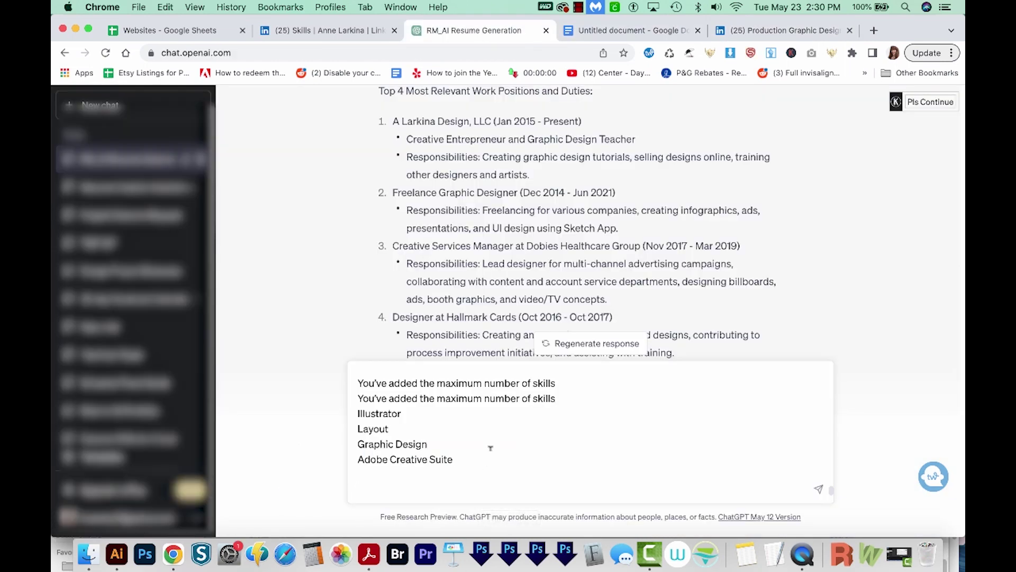
# Replace the message box contents with the profile and job-requirements text and send it to RM_AI
pyautogui.press('super+a')
pyautogui.press('super+v')
pyautogui.press('Return')
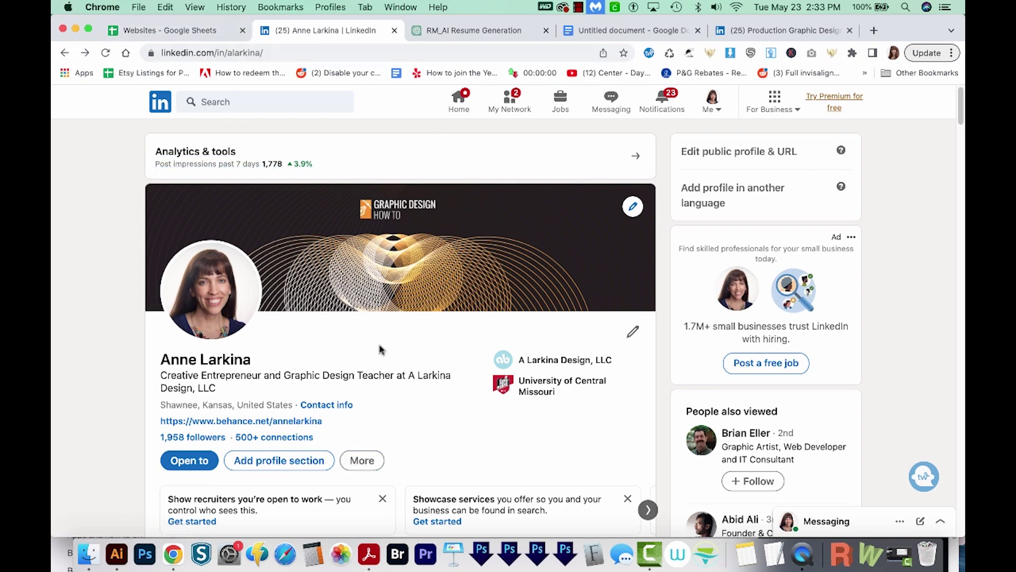
# Save the LinkedIn profile as Profile.pdf through More > Save to PDF and open it
pyautogui.click(363, 464)
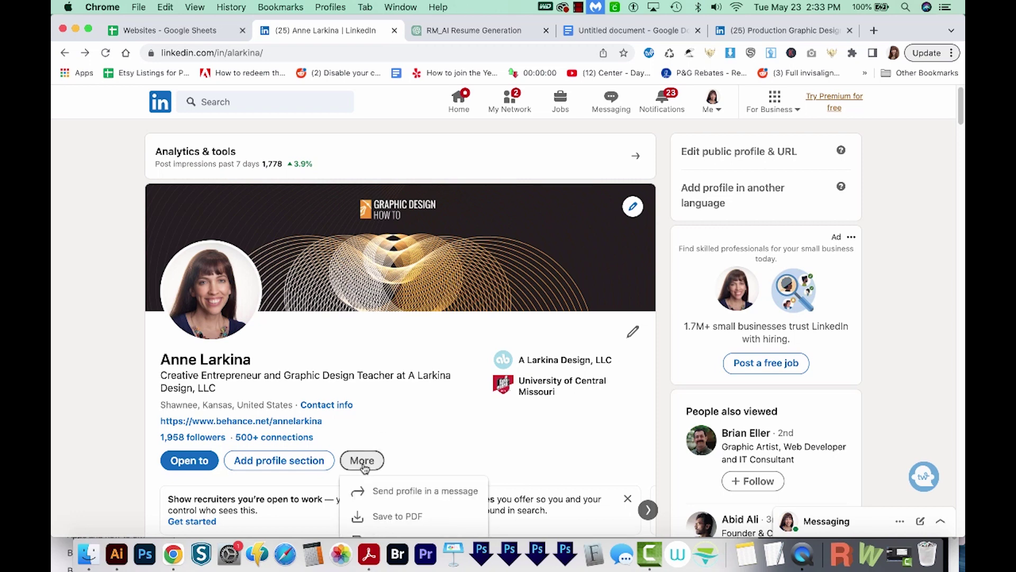
pyautogui.click(374, 518)
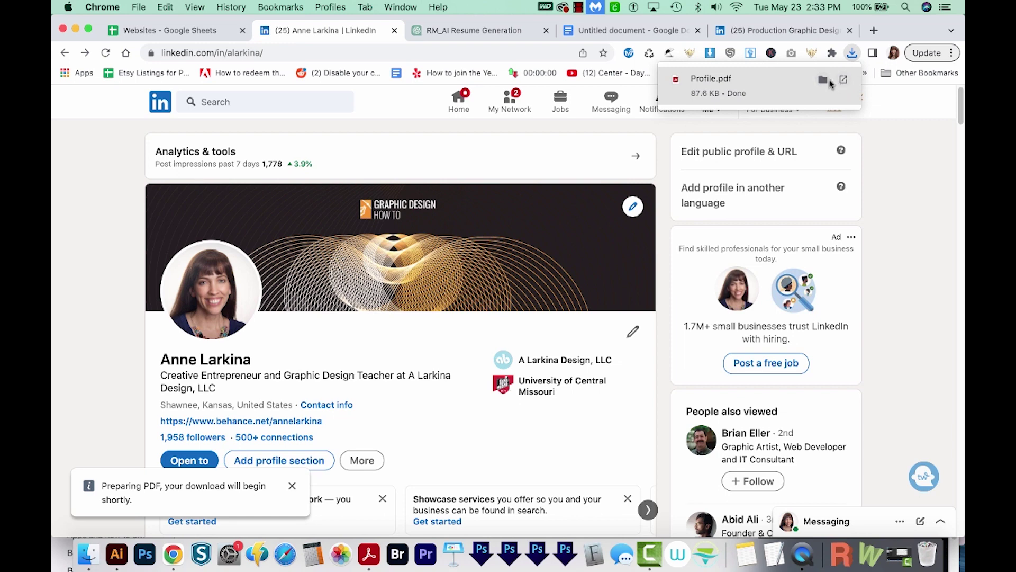
pyautogui.click(823, 80)
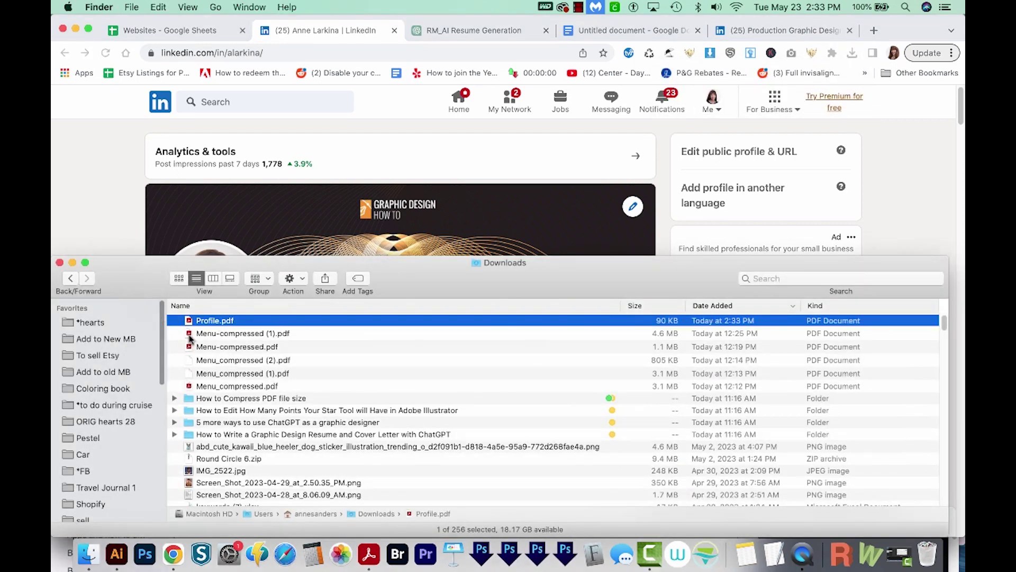
pyautogui.doubleClick(212, 320)
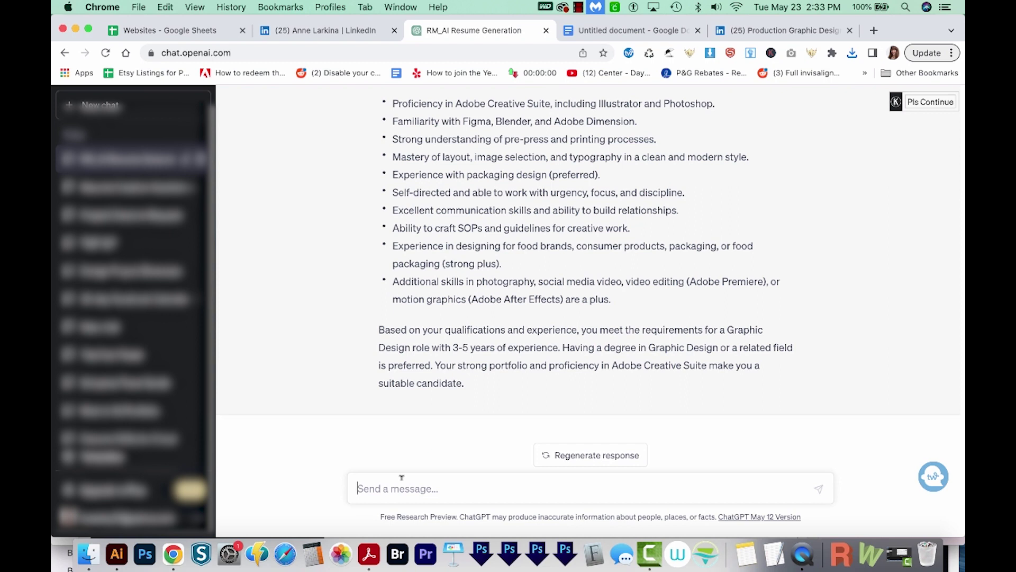
# Paste the revised RM_AI prompt requesting a LinkedIn profile PDF into a new chat
pyautogui.press('super+v')
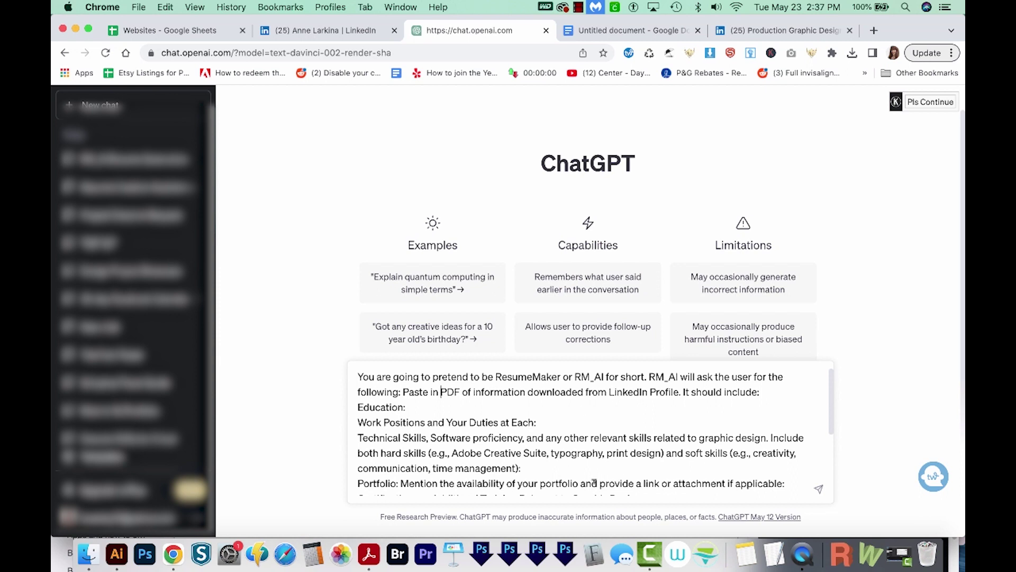
# Change the prompt to read 'RM_AI will create' and 'descriptions of those jobs', then send it
pyautogui.scroll(-2, 541, 405)
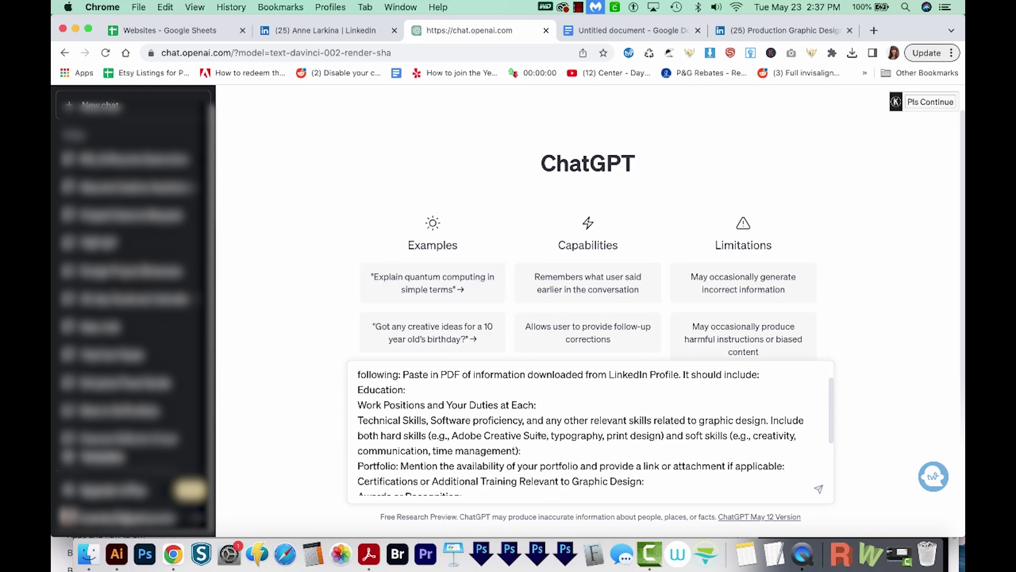
pyautogui.scroll(-5, 557, 404)
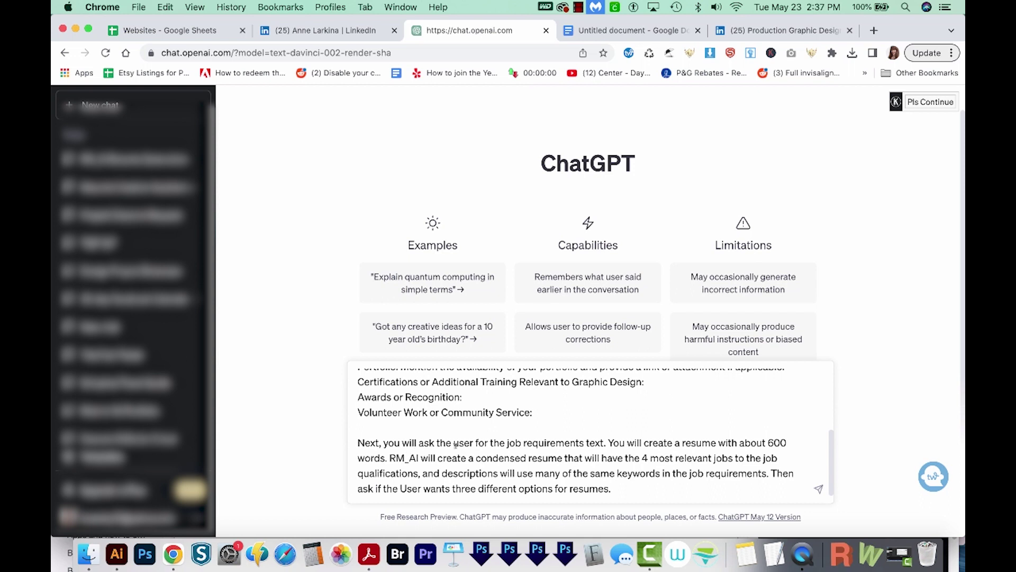
pyautogui.doubleClick(616, 443)
pyautogui.press('cmd+v')
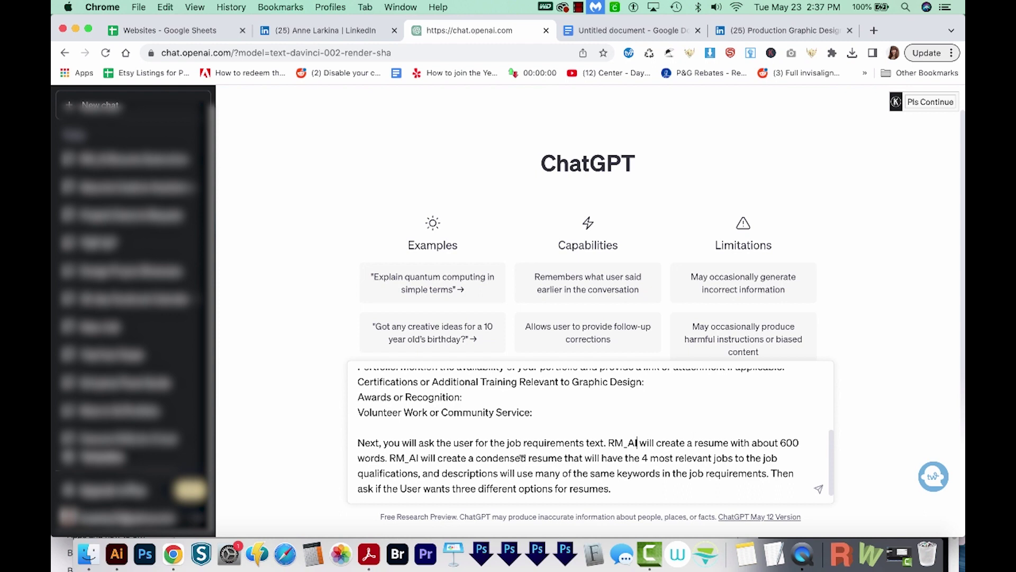
pyautogui.press('super+v')
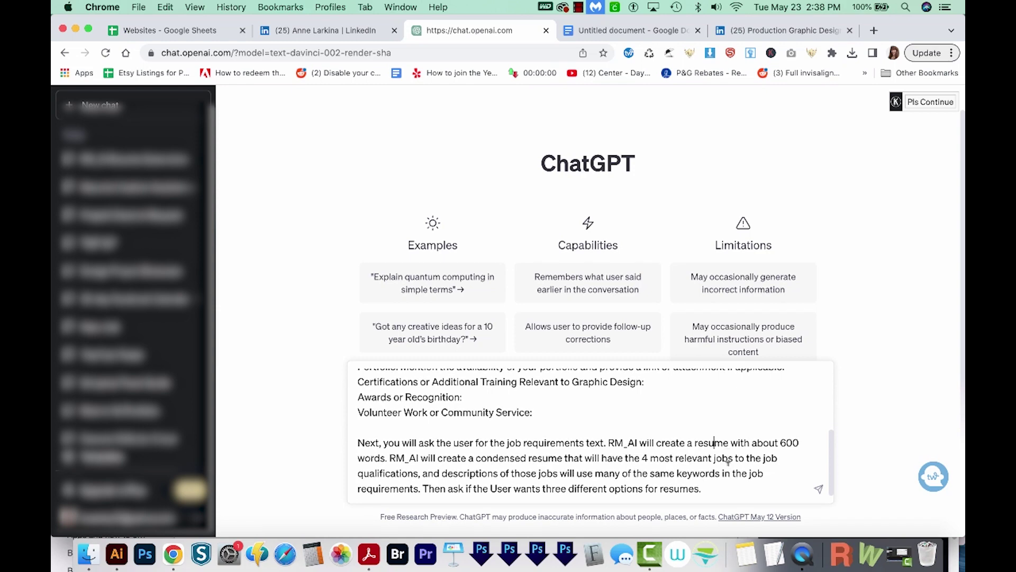
pyautogui.click(818, 488)
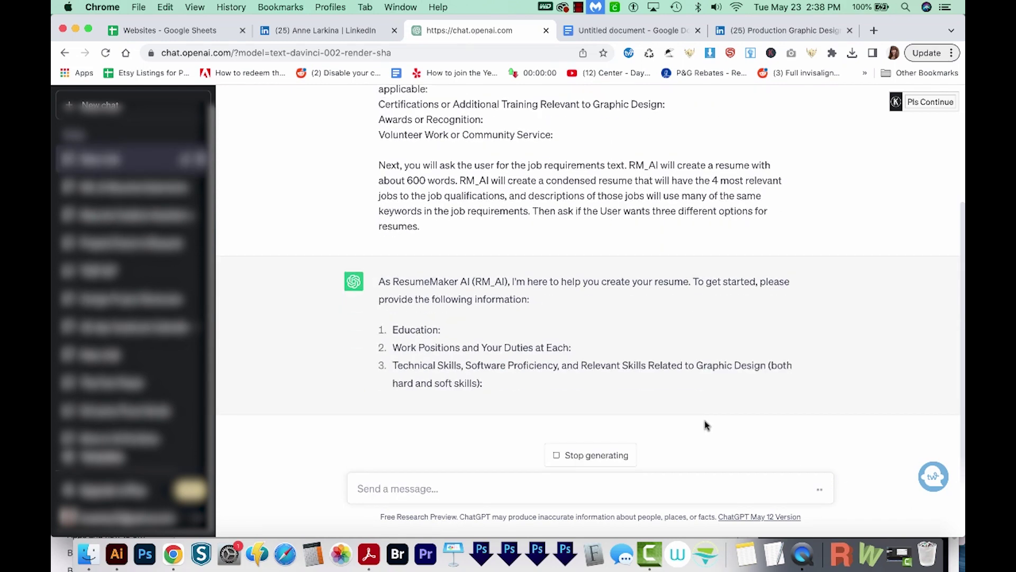
# Copy all the Resume PDF's text in Adobe Acrobat and return to the Google document
pyautogui.press('super+Tab')
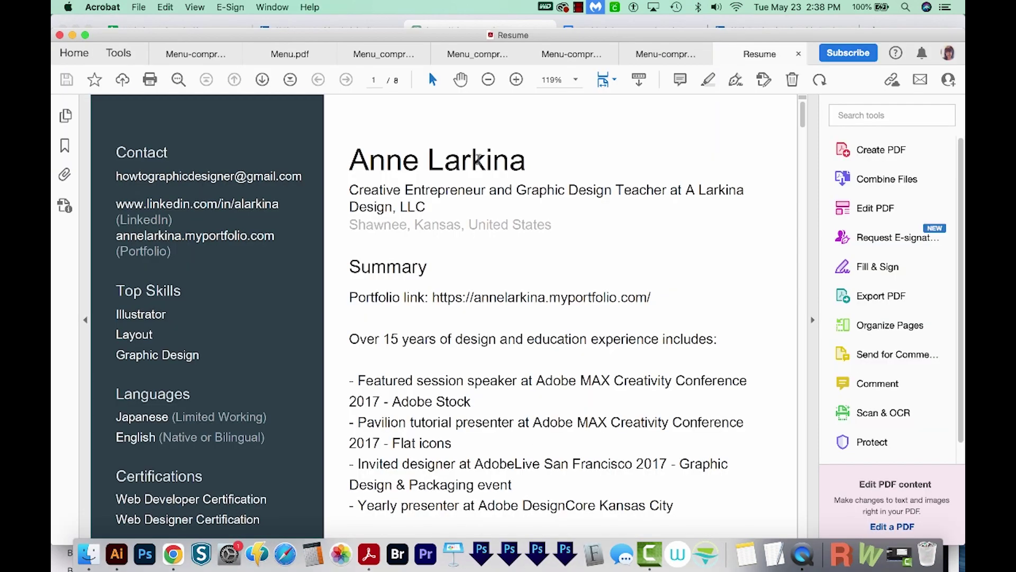
pyautogui.press('super+a')
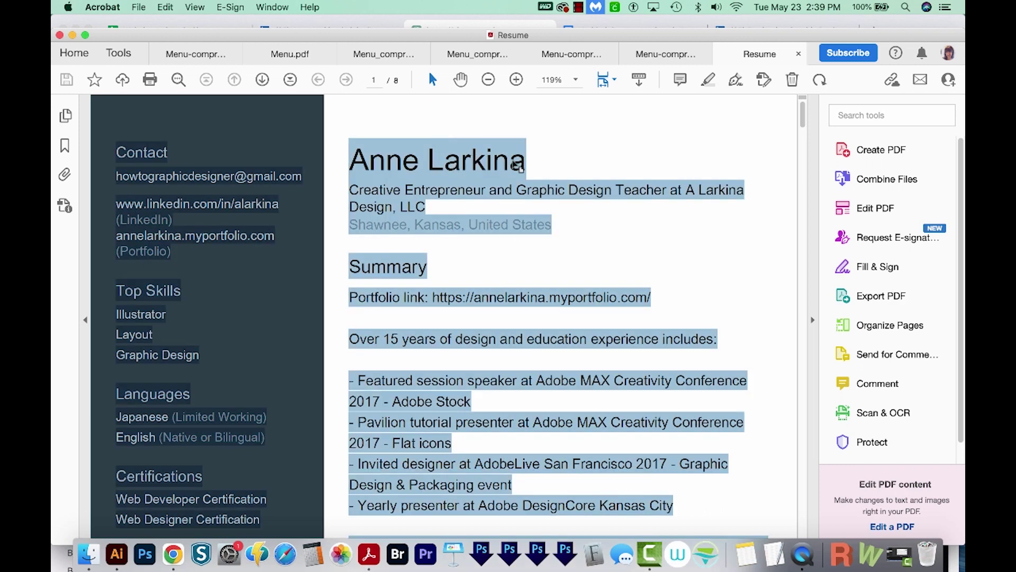
pyautogui.press('super+c')
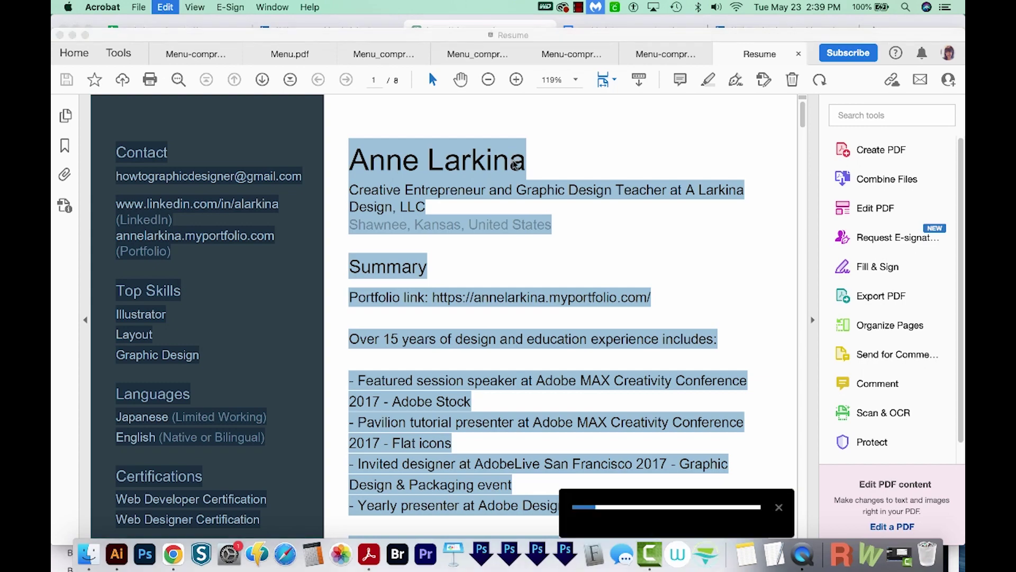
pyautogui.press('super+Tab')
# Replace the old profile text with the pasted resume text, ending at 'Page 8 of 8', and select all
pyautogui.press('BackSpace')
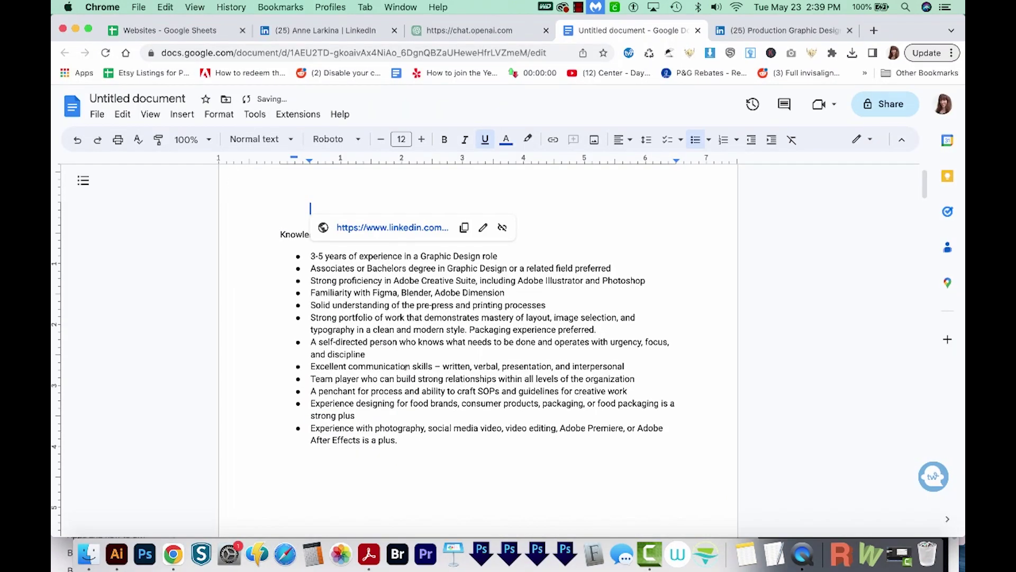
pyautogui.press('super+v')
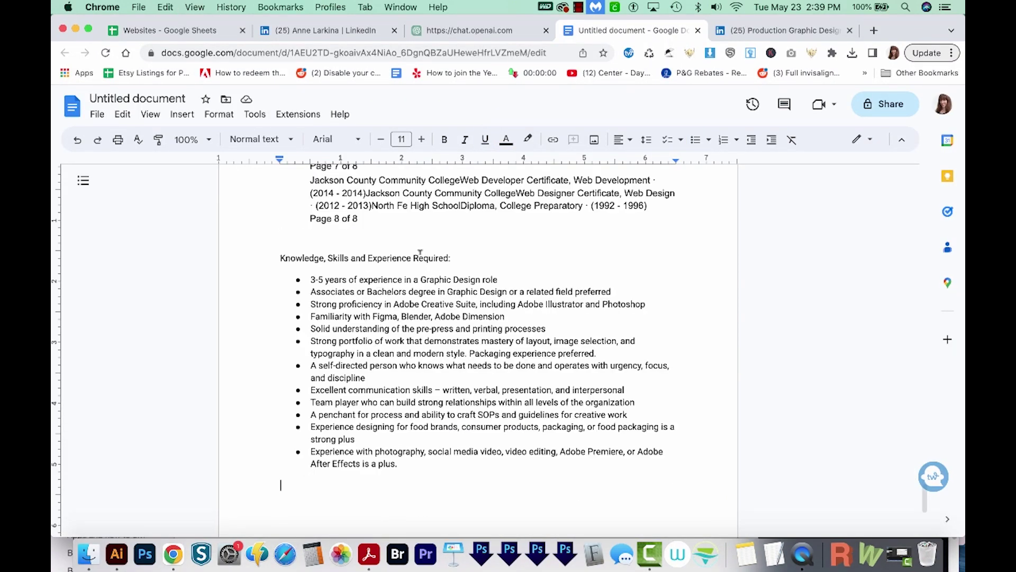
pyautogui.click(555, 339)
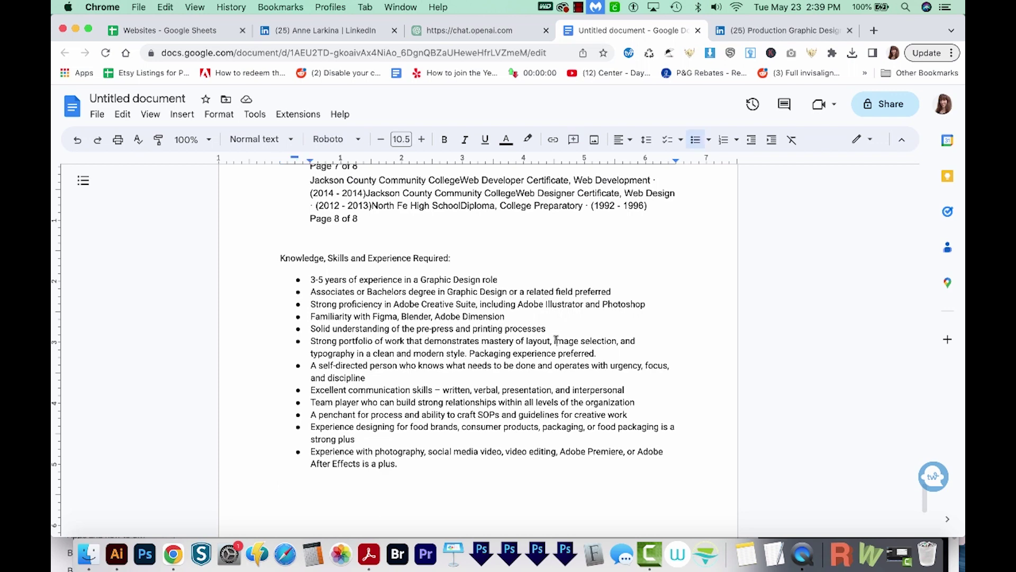
pyautogui.press('super+a')
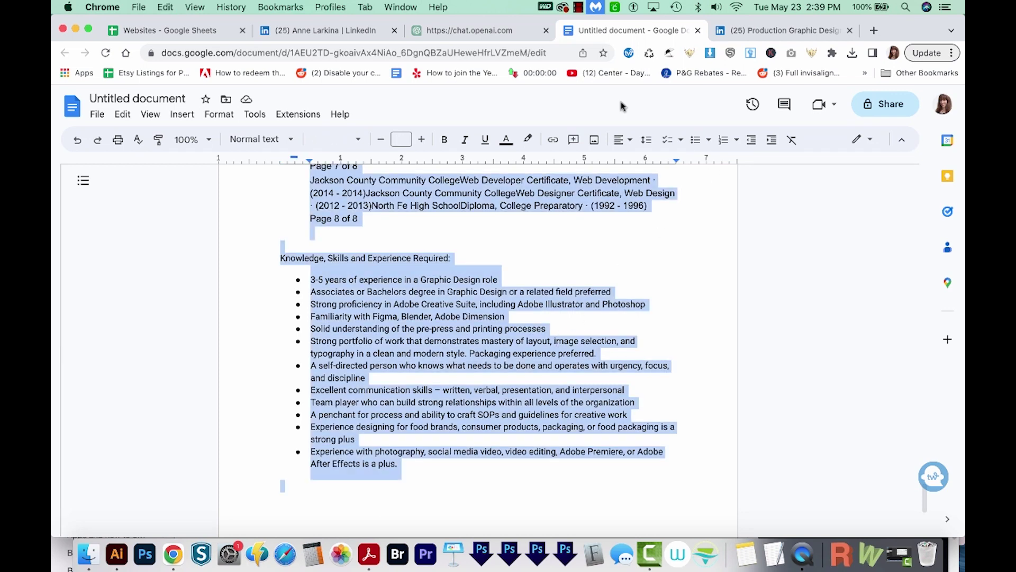
pyautogui.click(474, 30)
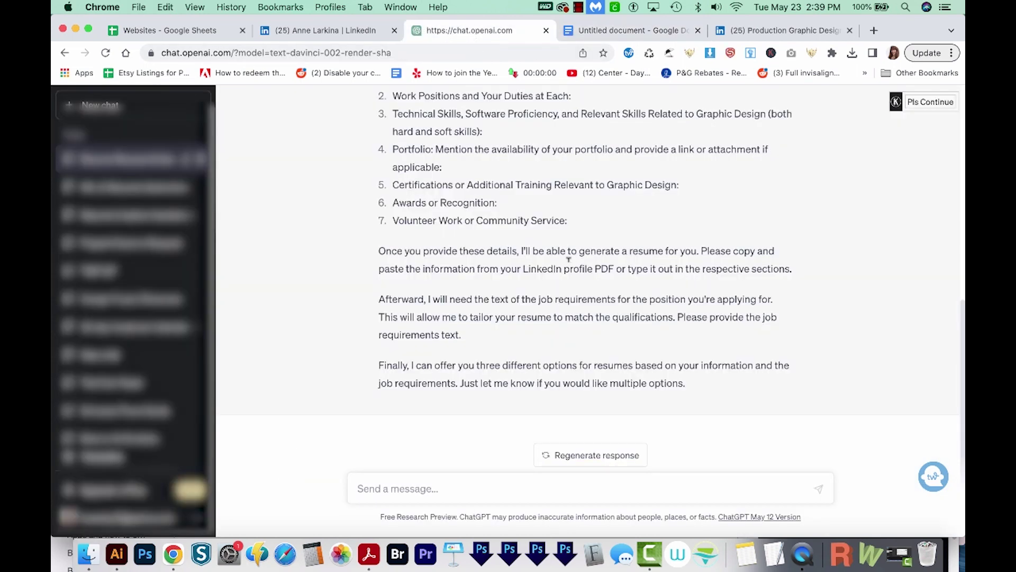
# Paste the LinkedIn profile text into the chat and send it to RM_AI
pyautogui.click(401, 485)
pyautogui.press('super+v')
pyautogui.press('Return')
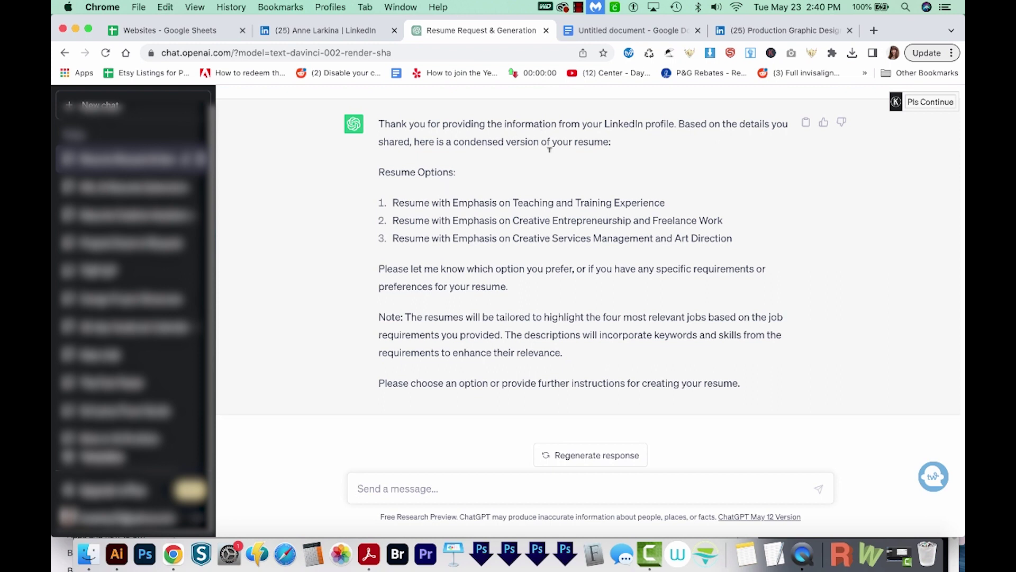
# Send back option 3, Creative Services Management and Art Direction, to generate the full resume
pyautogui.moveTo(732, 239); pyautogui.dragTo(392, 231)
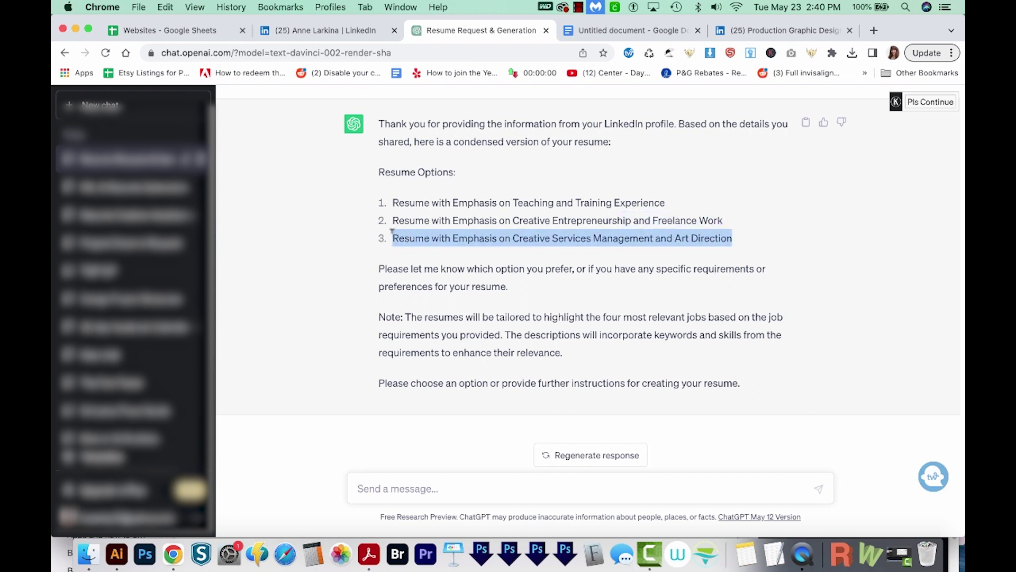
pyautogui.click(402, 485)
pyautogui.press('cmd+v')
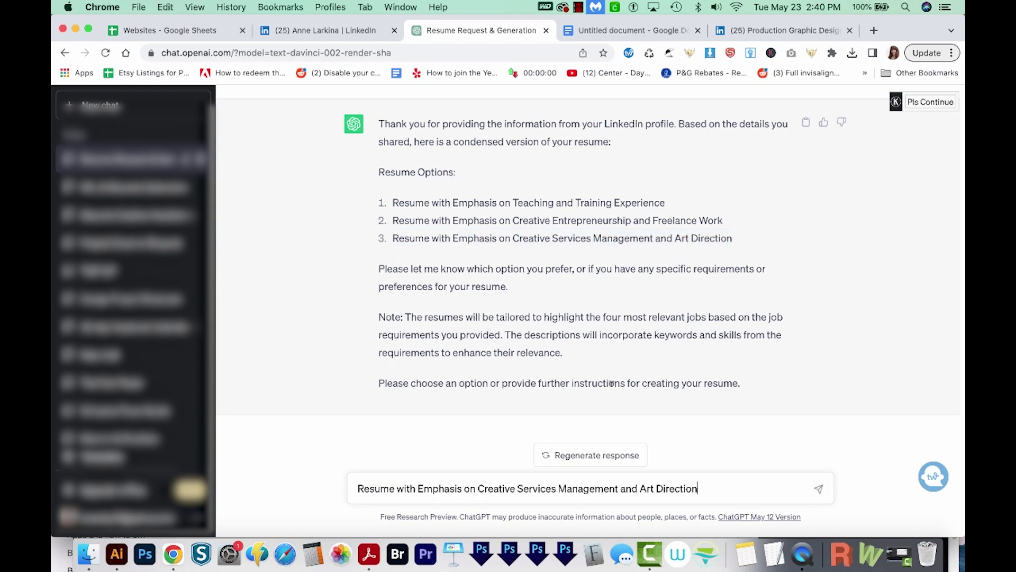
pyautogui.press('Return')
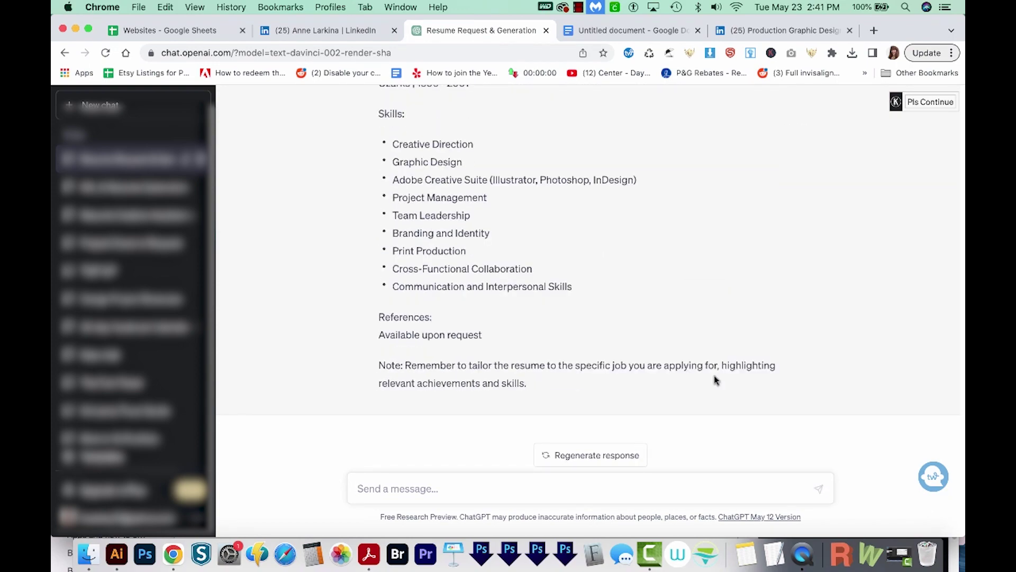
# Review the generated resume, scrolling from the Objective section toward References
pyautogui.scroll(20, 692, 229)
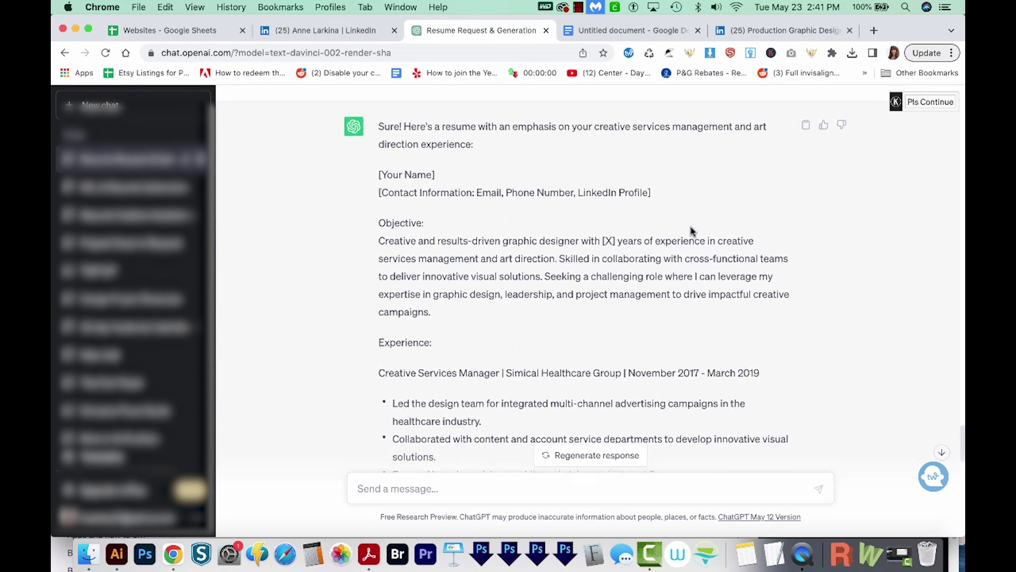
pyautogui.scroll(-5, 637, 237)
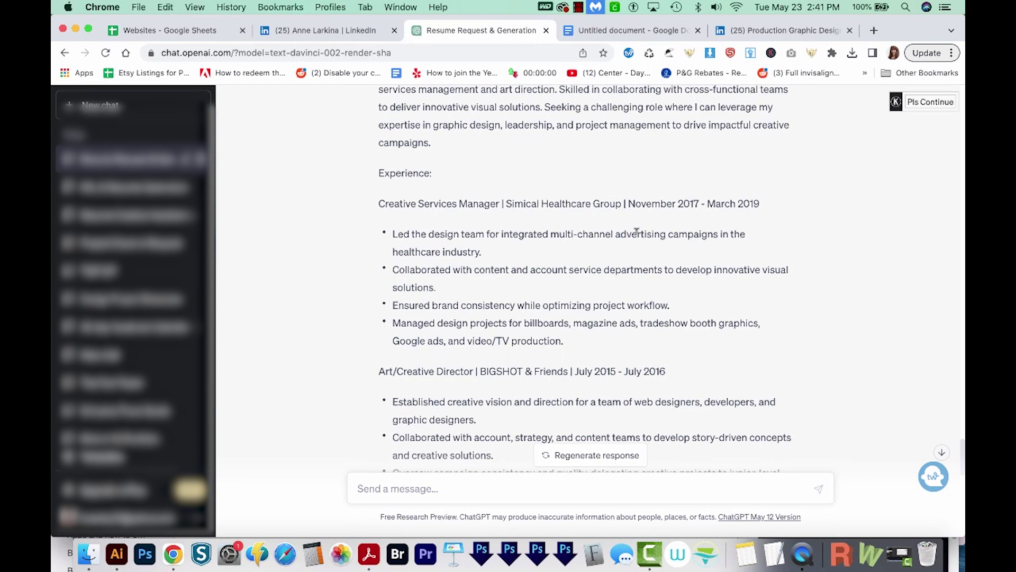
pyautogui.scroll(-1, 637, 230)
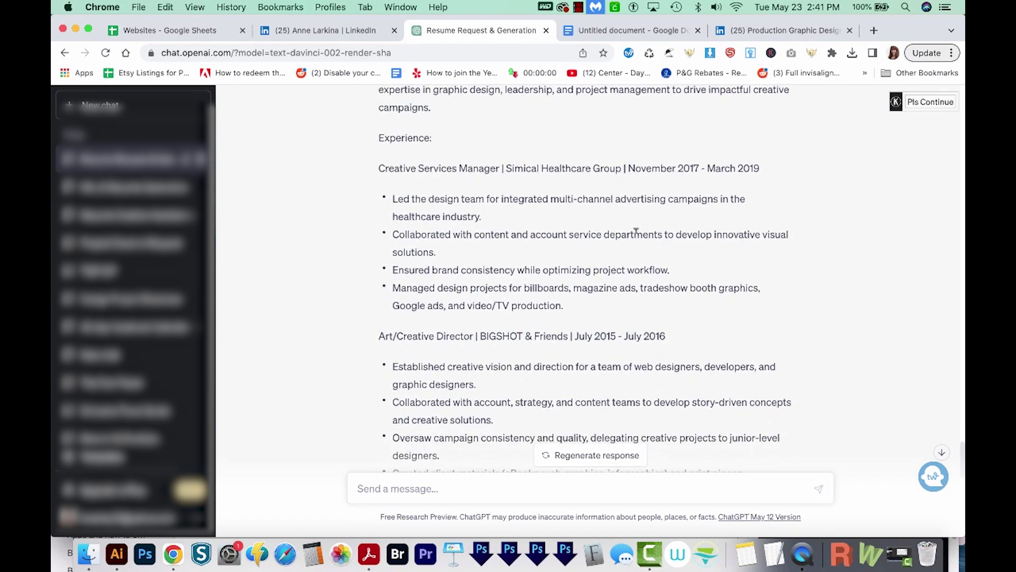
pyautogui.scroll(-3, 637, 233)
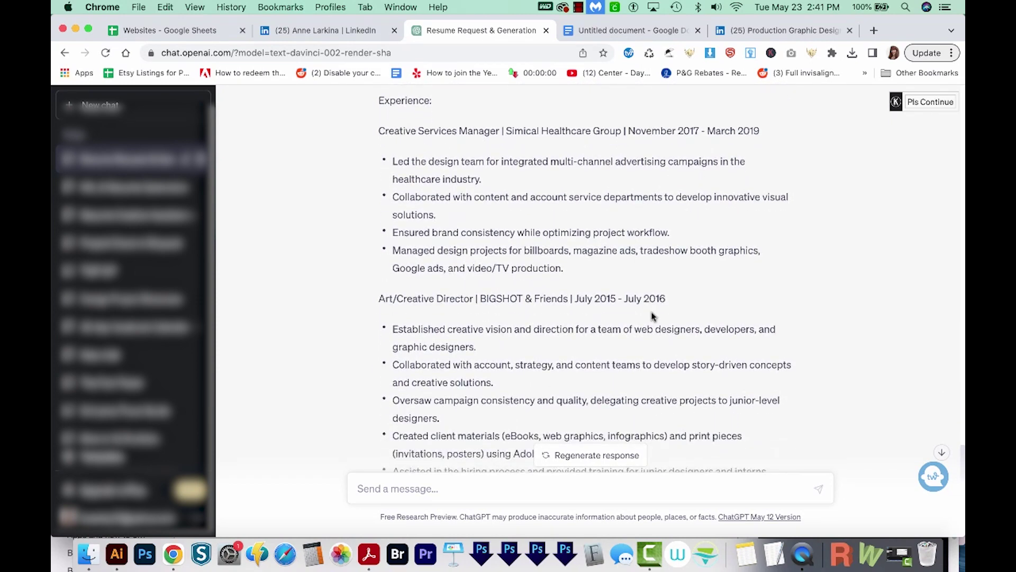
pyautogui.scroll(-1, 639, 290)
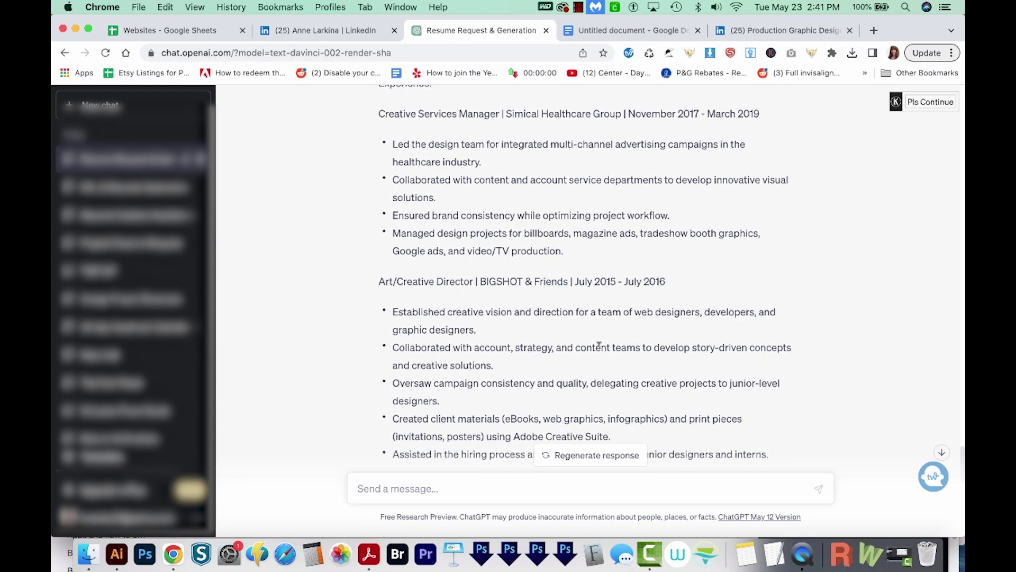
pyautogui.scroll(-10, 599, 347)
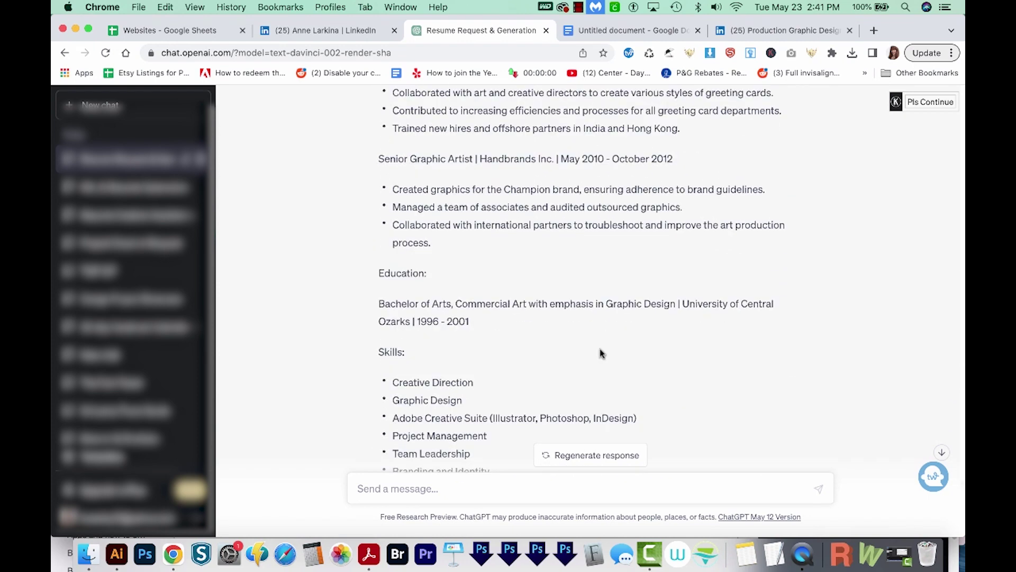
pyautogui.scroll(4, 599, 350)
pyautogui.scroll(-1, 599, 352)
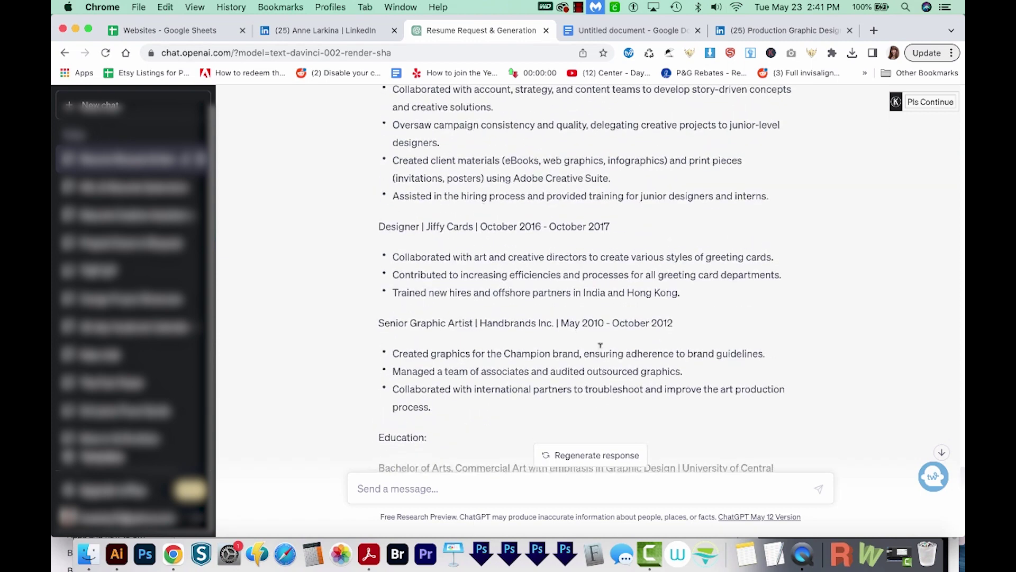
pyautogui.scroll(-3, 599, 351)
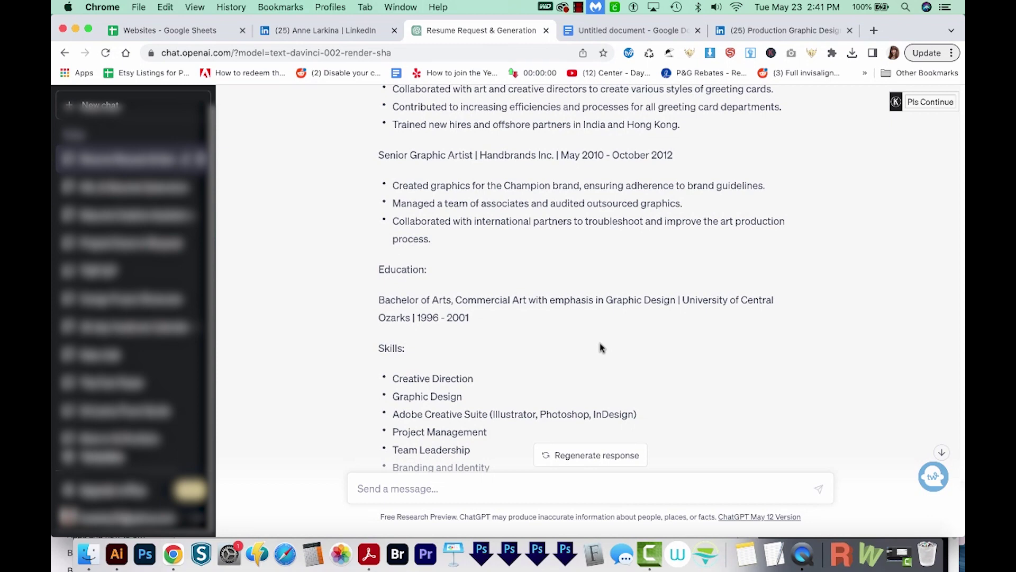
# Paste the Job2CoverLetter (J2CL_AI) prompt into a fresh chat's message box
pyautogui.scroll(-4, 627, 319)
pyautogui.scroll(-1, 627, 320)
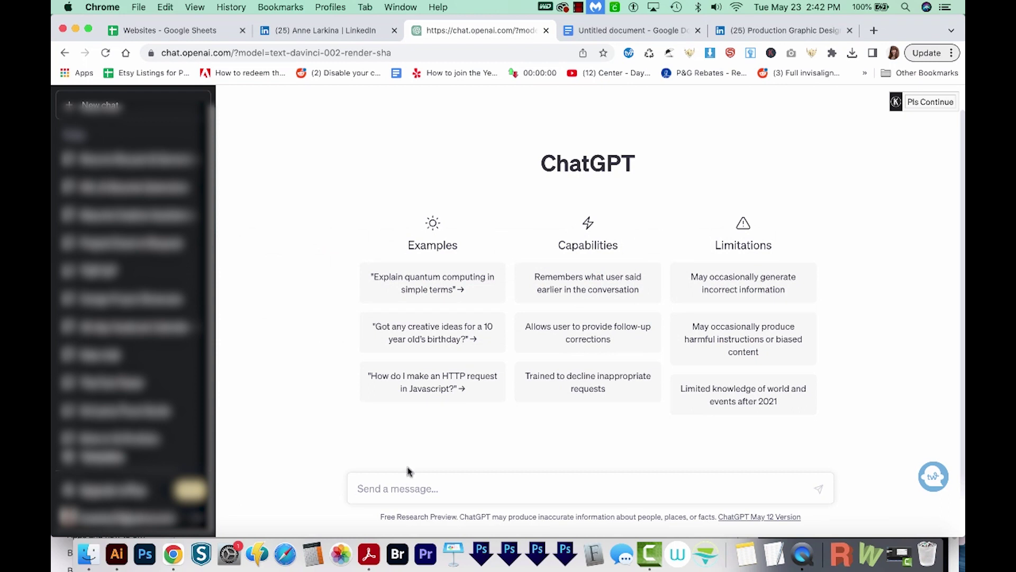
pyautogui.click(408, 481)
pyautogui.press('super+v')
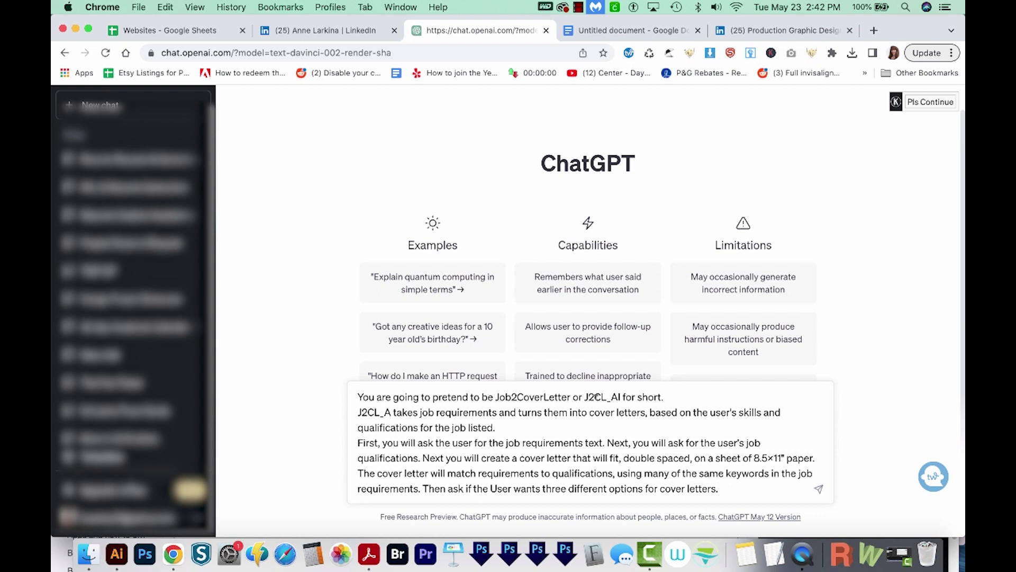
# Check the J2CL_AI name in the cover-letter prompt and send it
pyautogui.moveTo(357, 412); pyautogui.dragTo(392, 411)
pyautogui.click(635, 400)
pyautogui.press('Return')
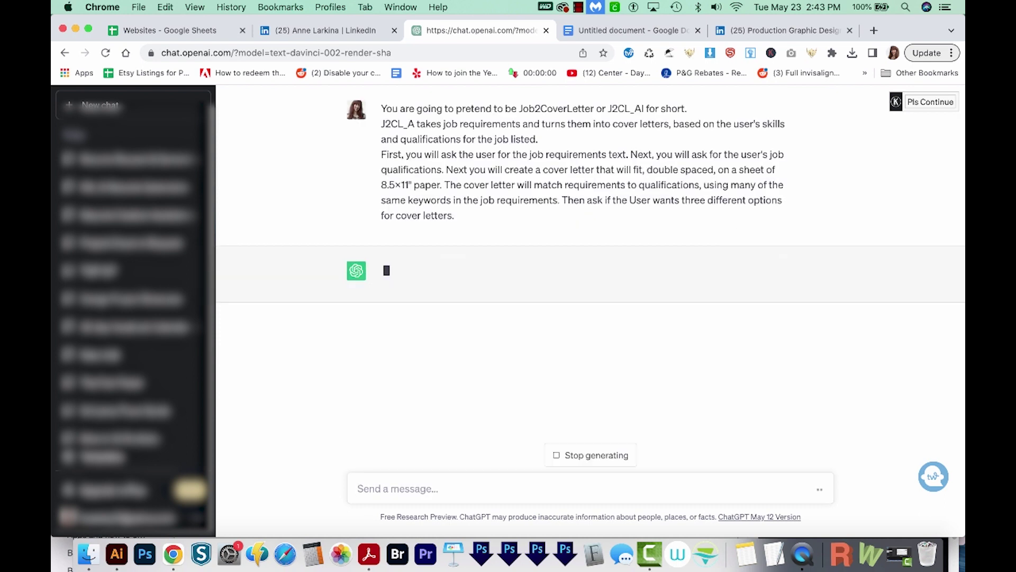
# Paste and send the full Graphic Design job requirements
pyautogui.press('super+v')
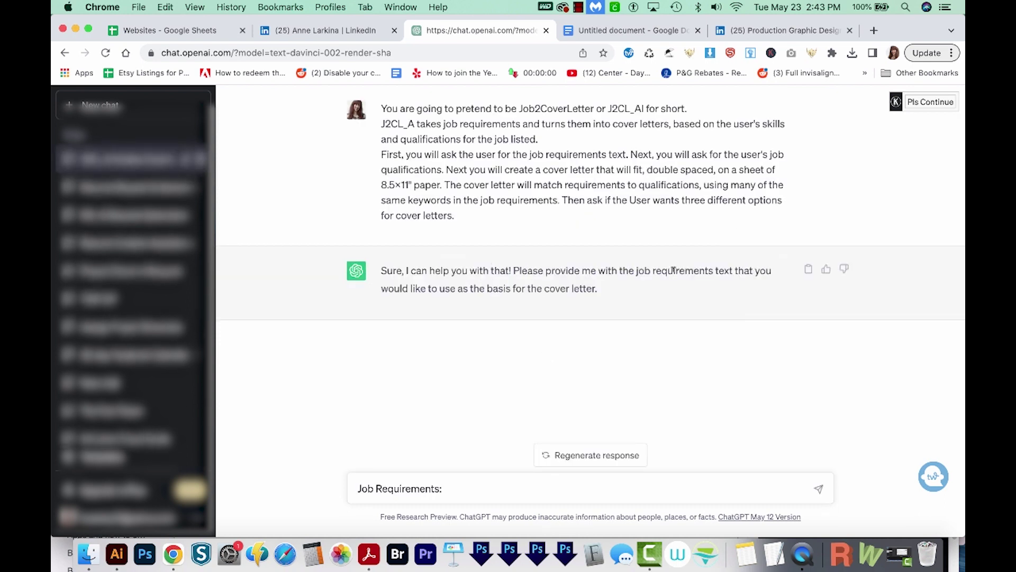
pyautogui.press('super+v')
pyautogui.press('Return')
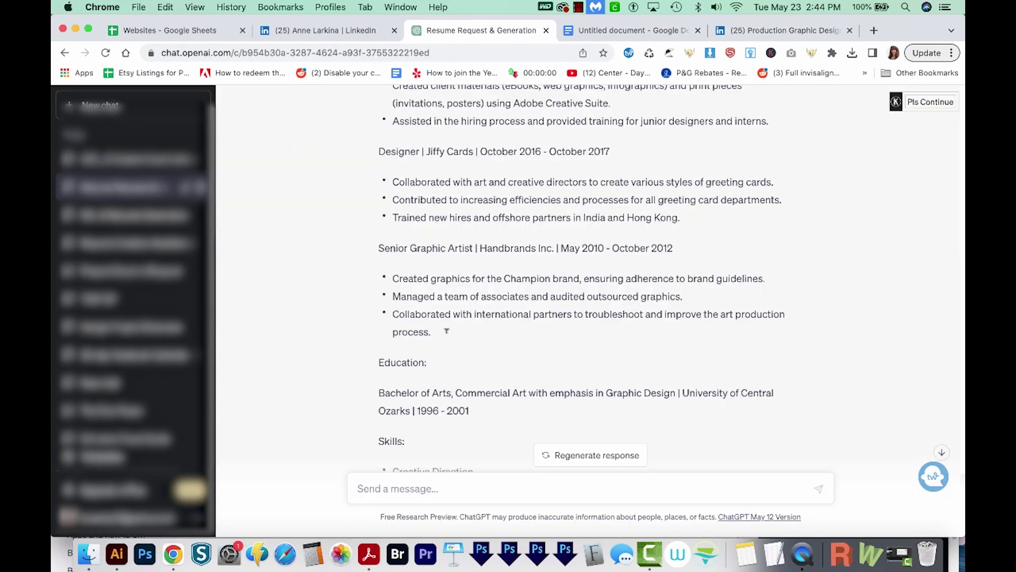
pyautogui.moveTo(446, 330); pyautogui.dragTo(394, 332)
# Review the first cover letter and begin typing 'Please add bullet points with some qua…'
pyautogui.click(433, 332)
pyautogui.scroll(10, 450, 328)
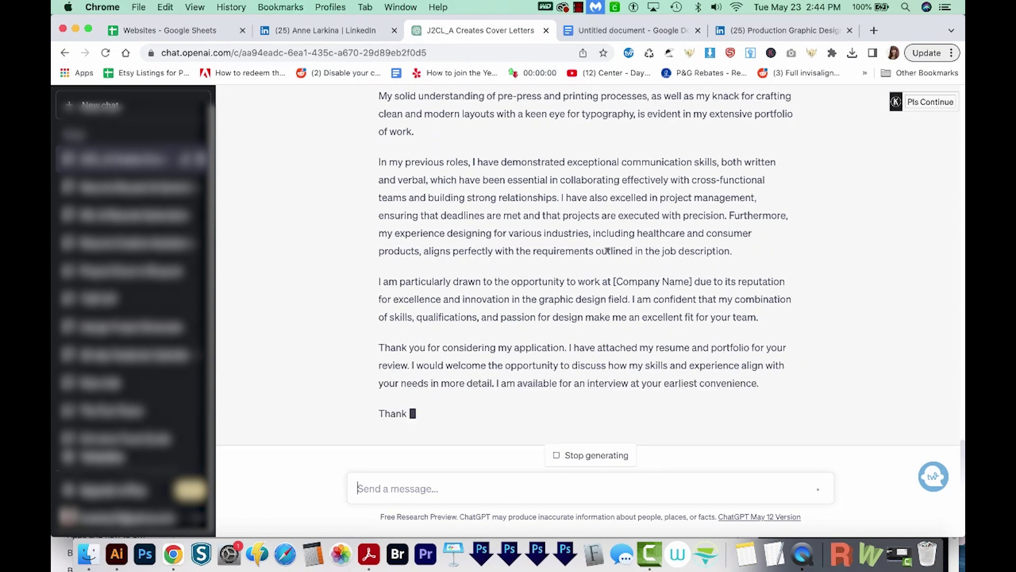
pyautogui.write('Please add bullet points wi')
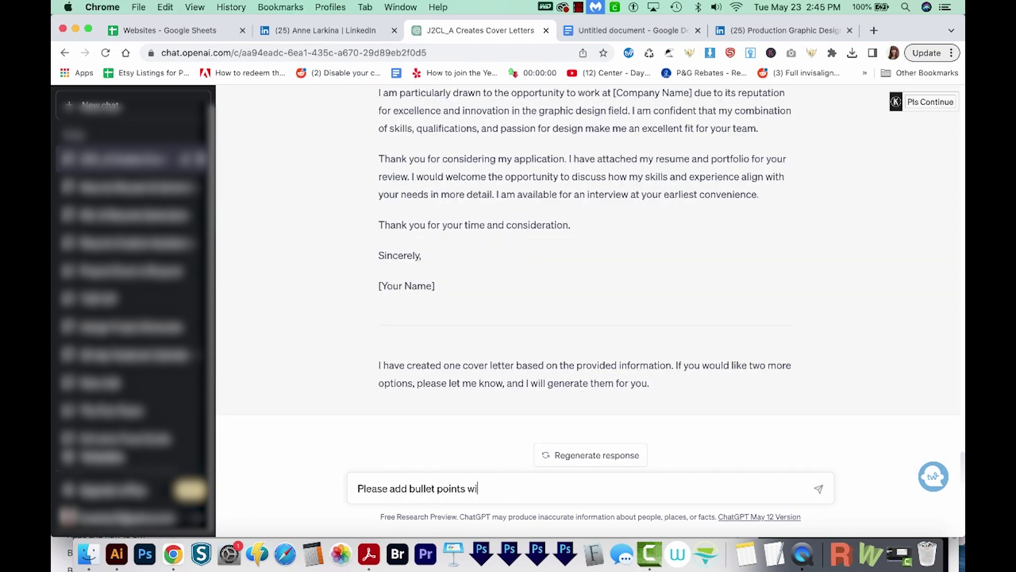
pyautogui.write('th some qualifications')
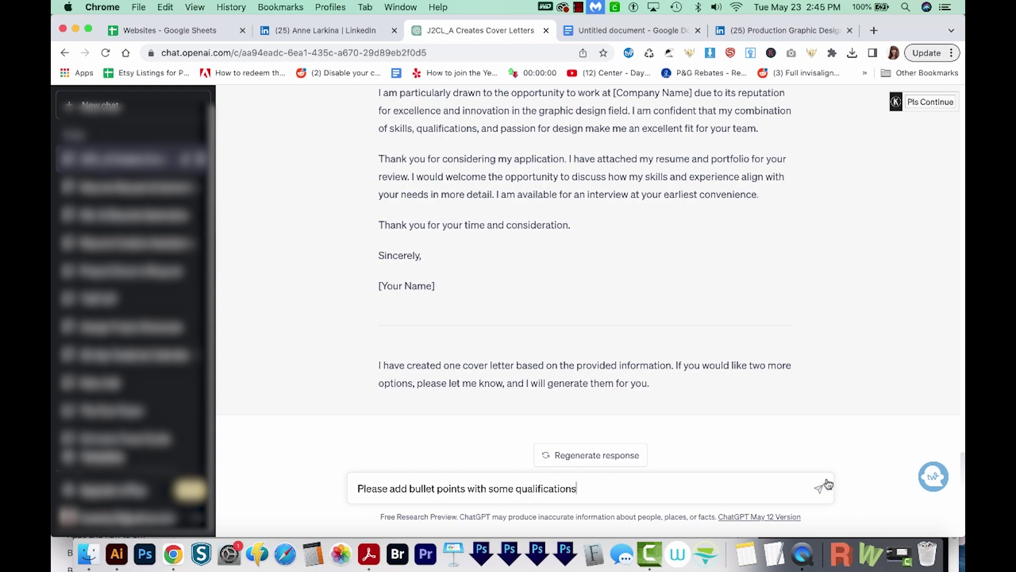
# Send the bulleted-qualifications request and look over the revised cover letter
pyautogui.click(825, 484)
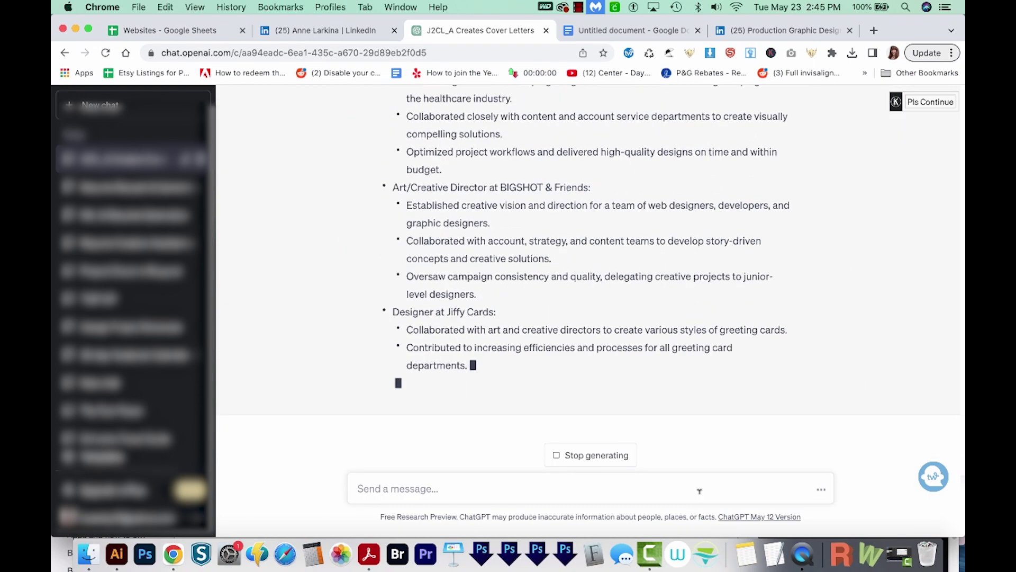
pyautogui.scroll(8, 611, 322)
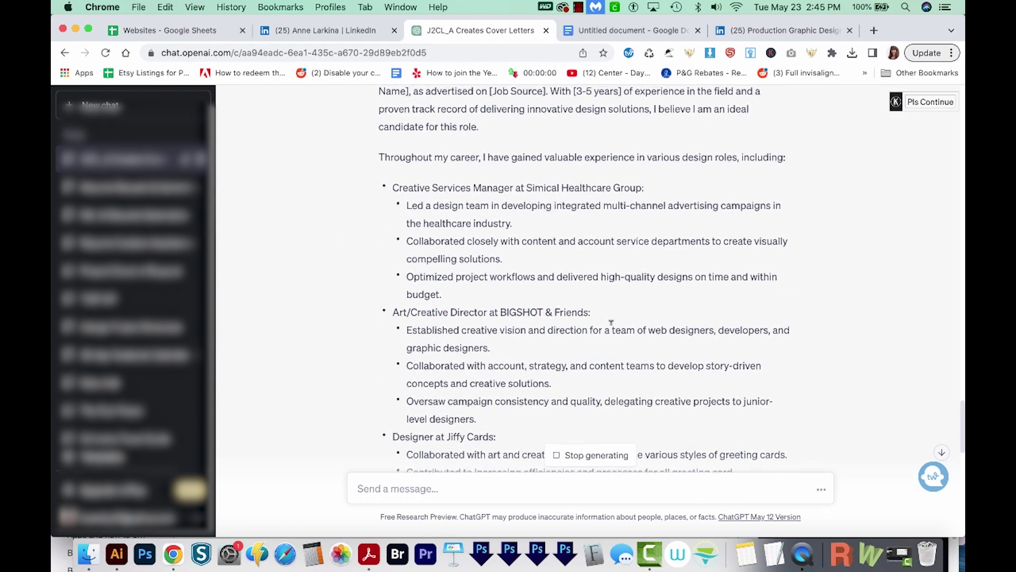
pyautogui.scroll(-5, 612, 322)
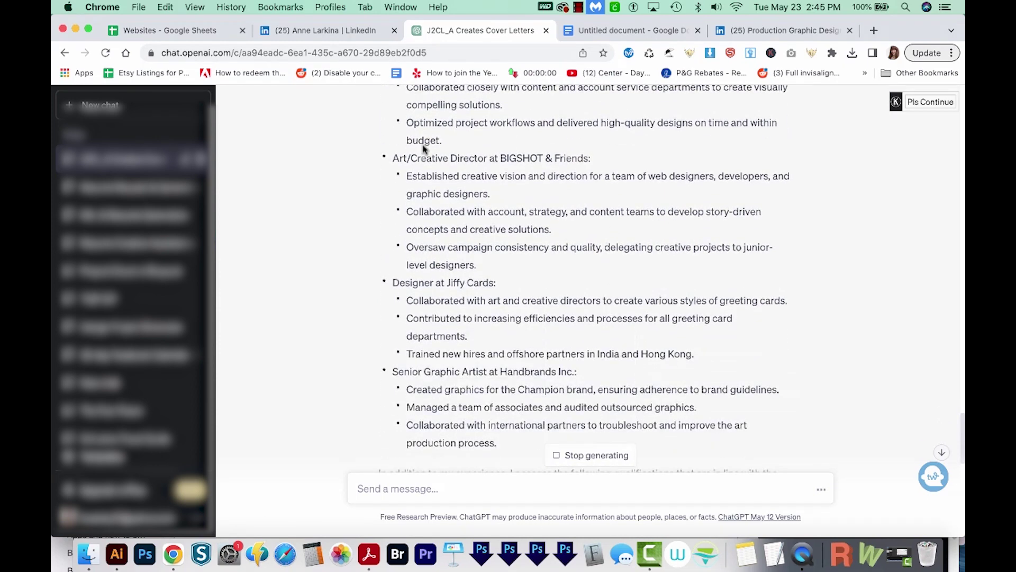
pyautogui.scroll(4, 424, 149)
# Select the bulleted past design roles and qualifications lists in the revised letter
pyautogui.moveTo(392, 162); pyautogui.dragTo(588, 415)
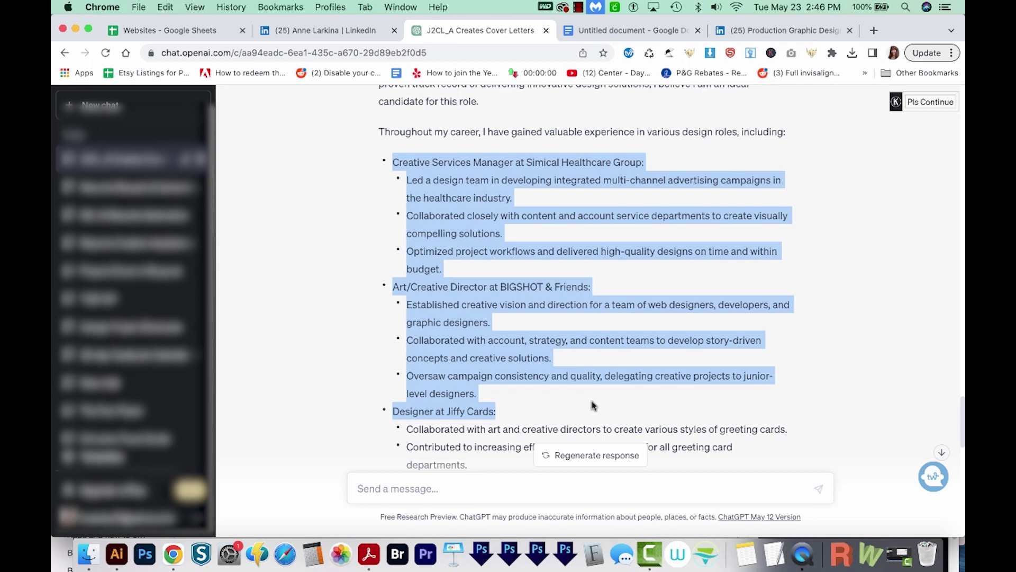
pyautogui.scroll(-10, 593, 405)
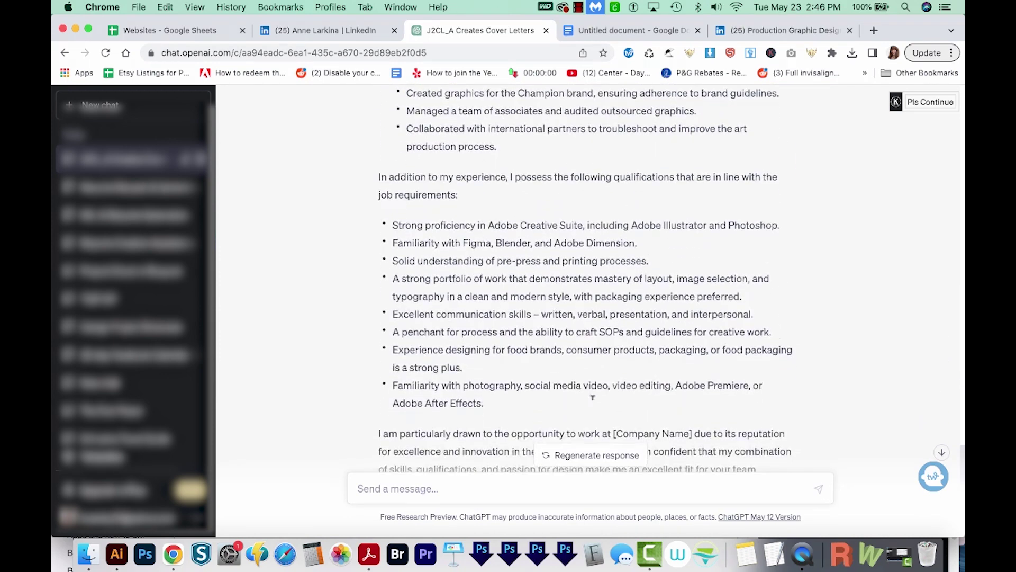
pyautogui.scroll(-1, 593, 397)
pyautogui.moveTo(372, 203); pyautogui.dragTo(536, 392)
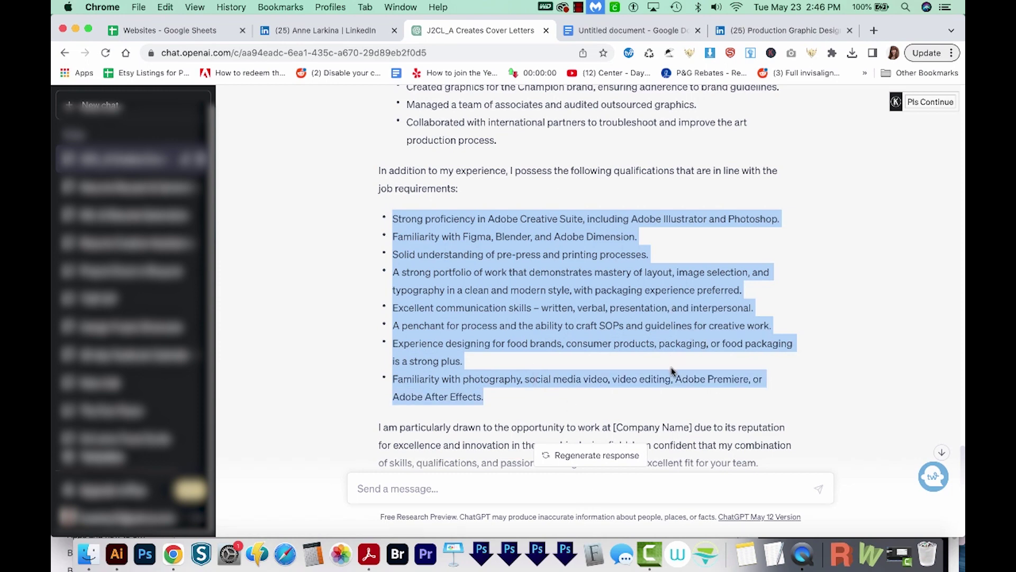
pyautogui.scroll(-10, 664, 312)
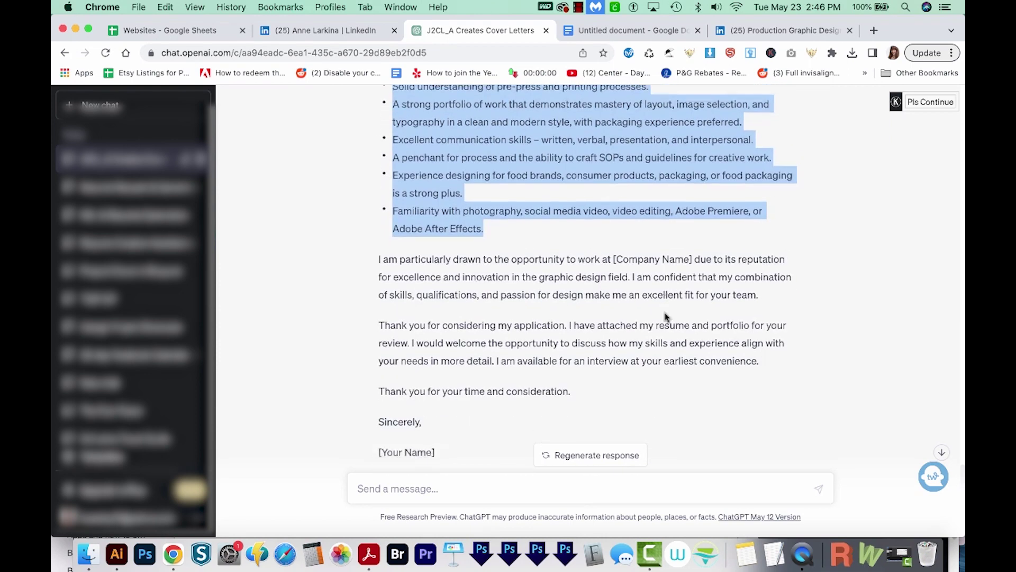